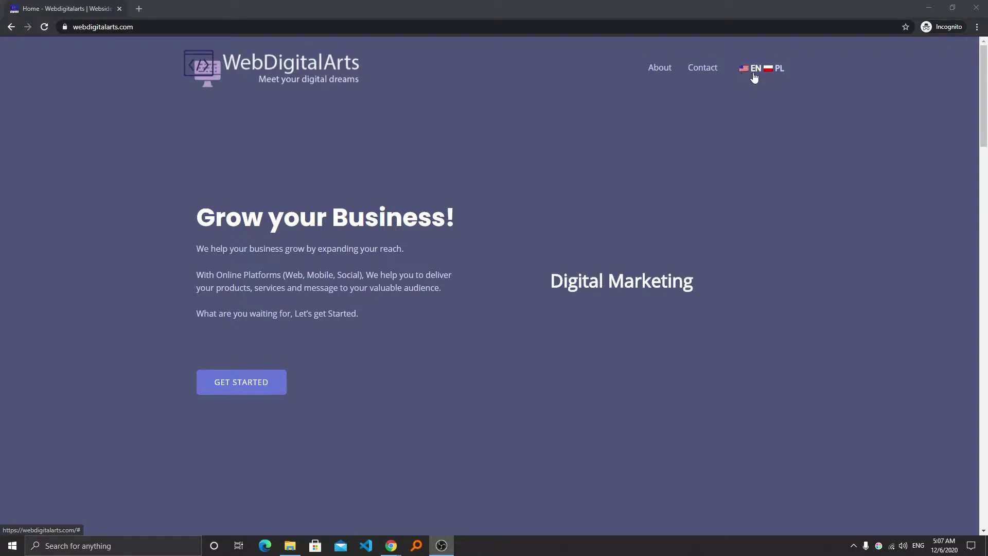
- Switch from the incognito view to the logged-in Chrome window showing WebDigitalArts
key(alt+Tab)
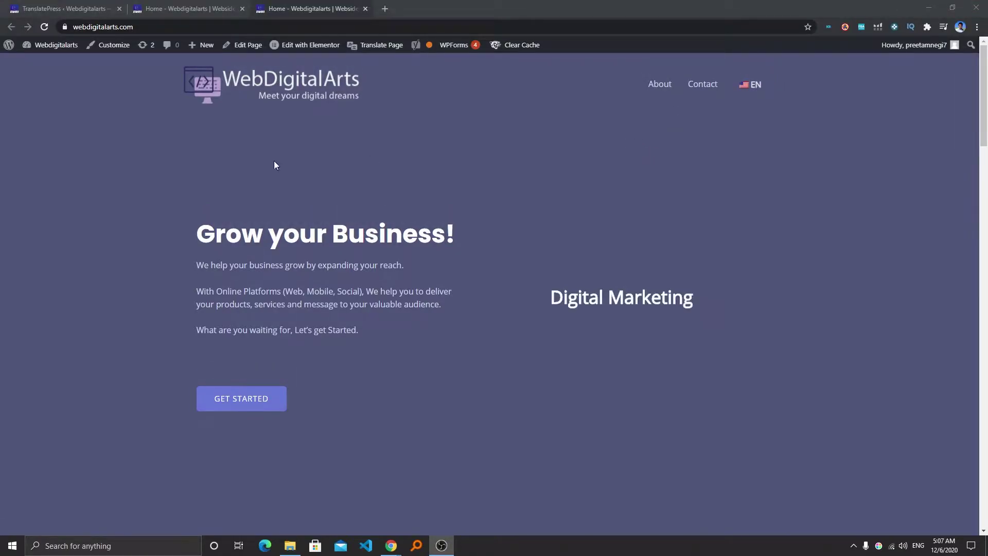
- Open TranslatePress settings and set the default language to English (UK)
click(67, 9)
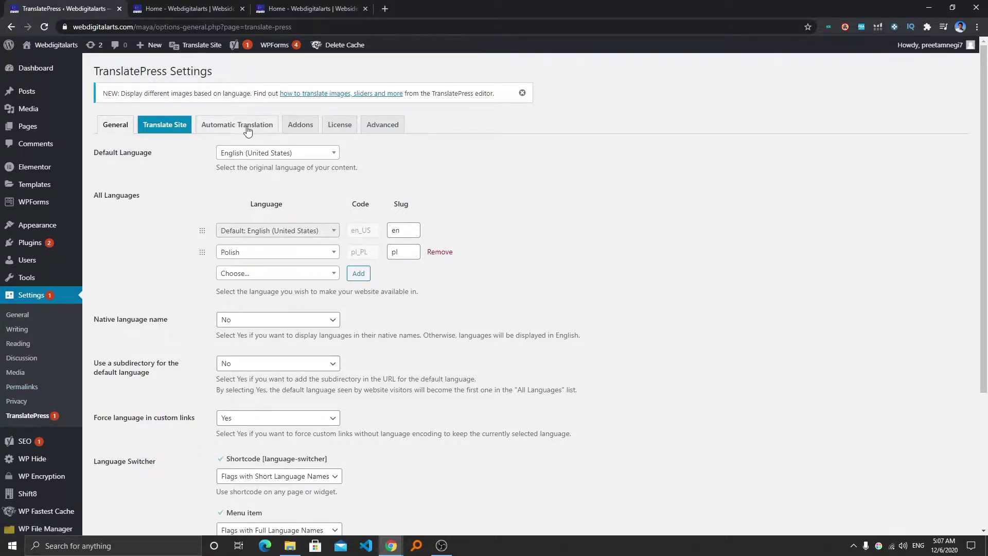
scroll(199, 202, down, 3)
scroll(200, 202, up, 3)
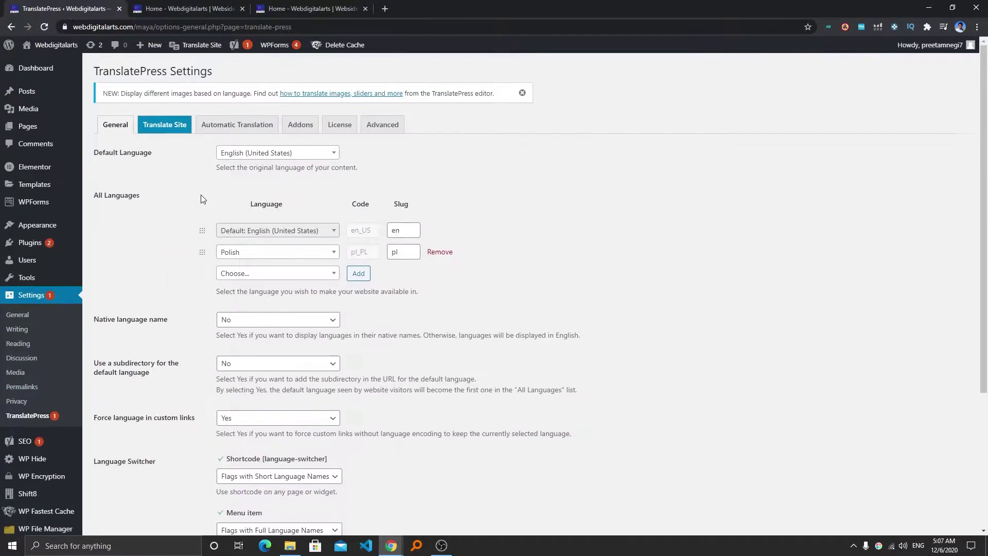
click(319, 155)
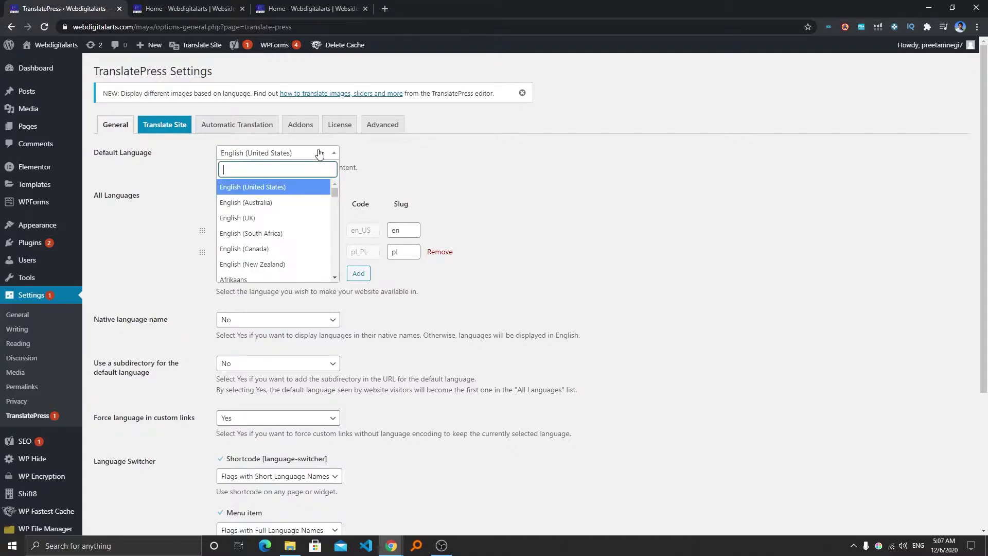
click(248, 219)
- Highlight and review the warning that existing translations will be invalidated
drag(249, 190, 389, 191)
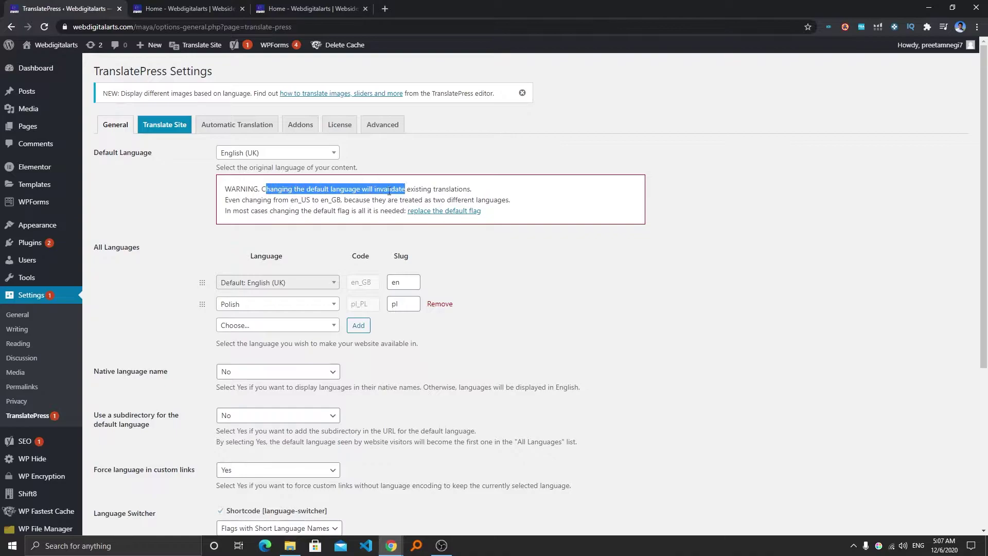
click(279, 211)
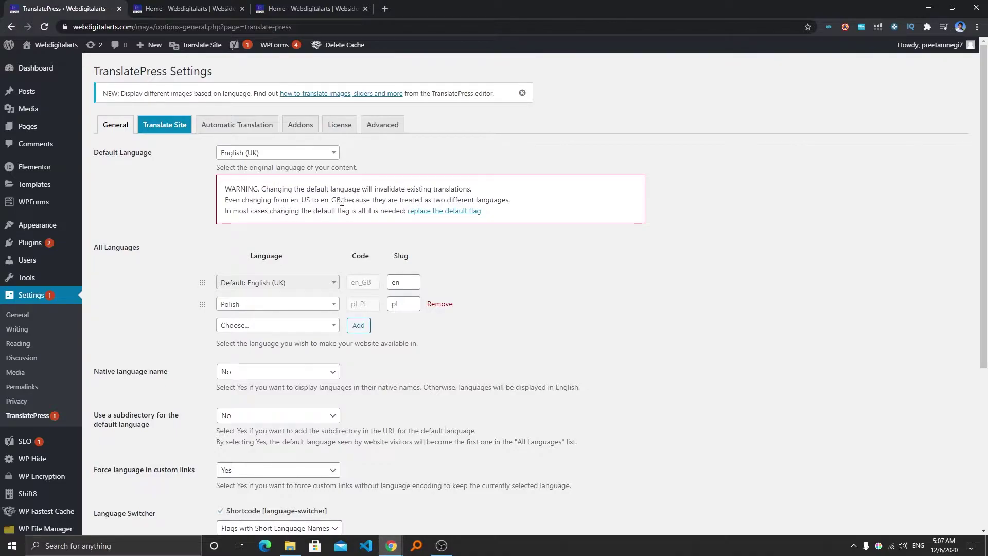
mouse_move(342, 202)
mouse_down()
mouse_move(473, 189)
mouse_move(506, 197)
mouse_up()
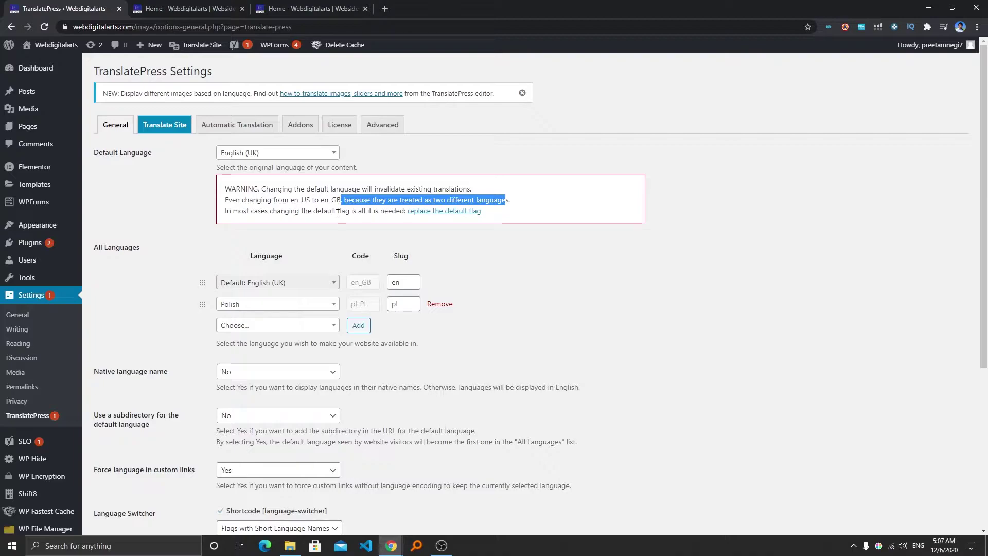
click(297, 234)
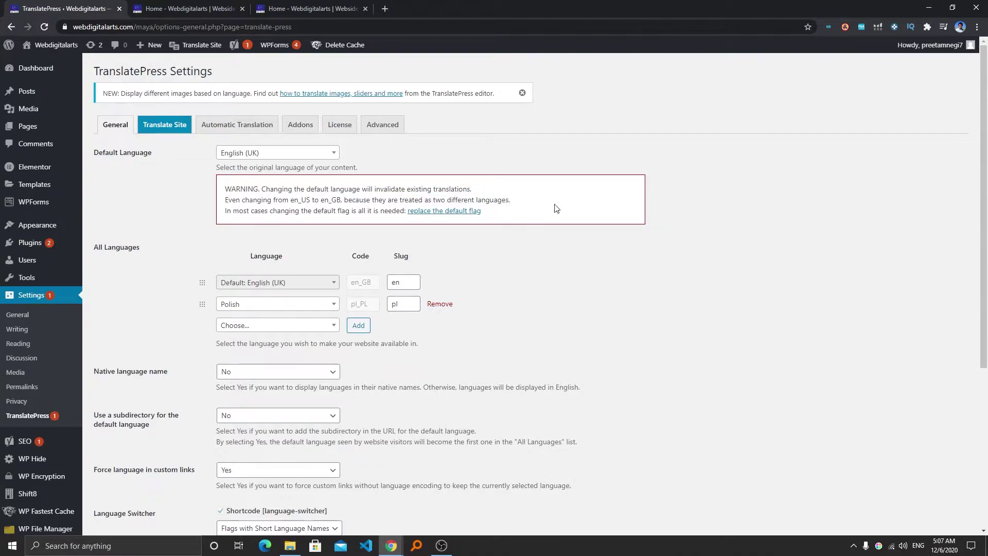
scroll(556, 234, down, 5)
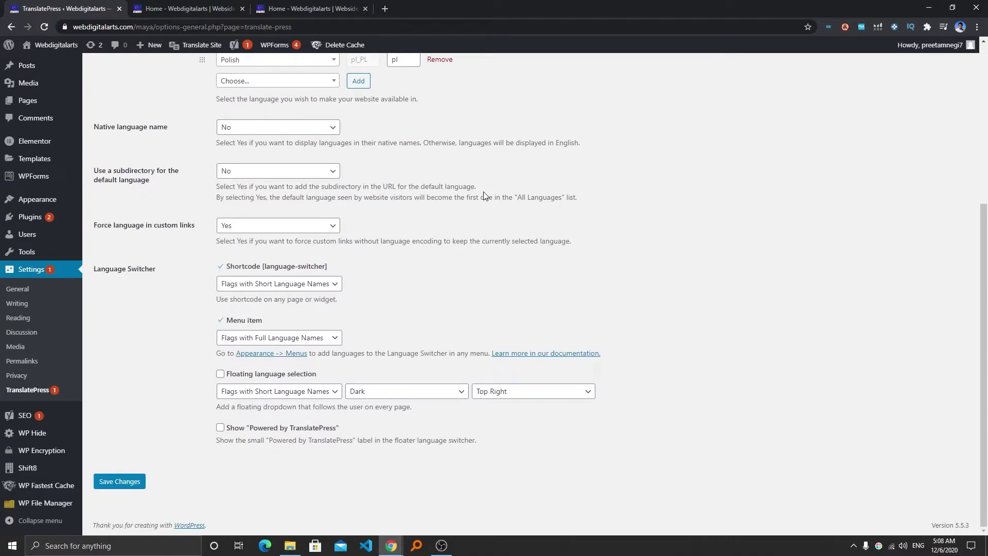
scroll(483, 192, up, 5)
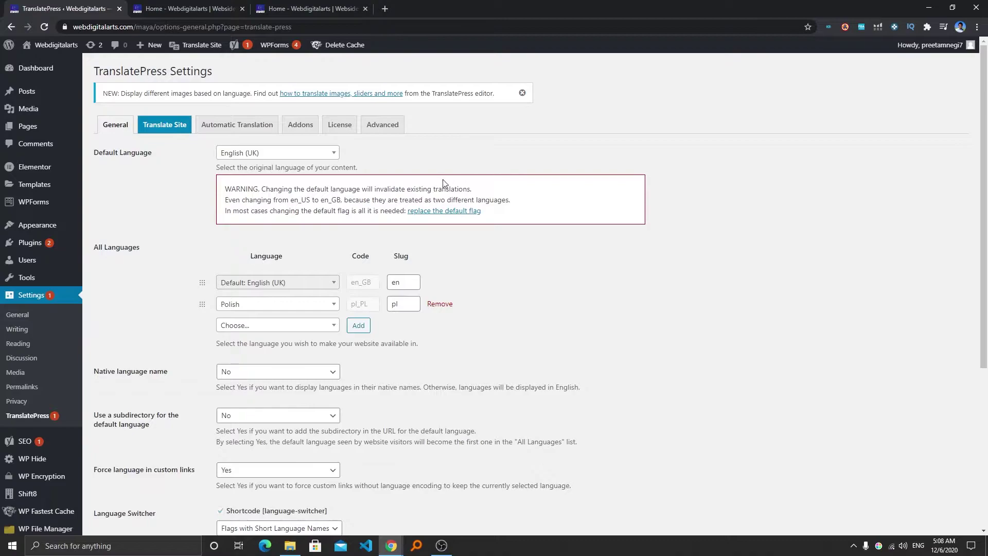
- Open and skim the TranslatePress 'replace the default flag' documentation page
click(474, 220)
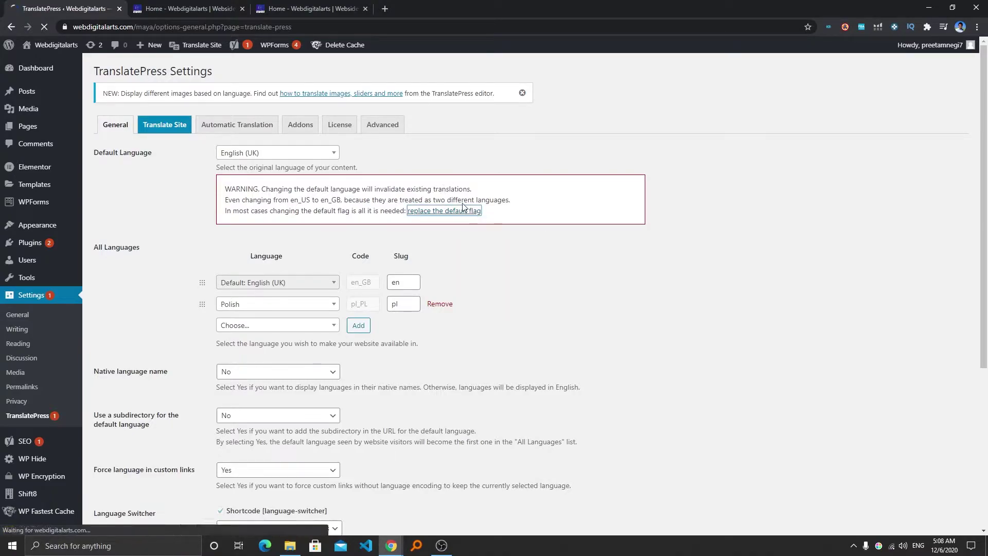
scroll(425, 249, down, 3)
scroll(577, 169, up, 1)
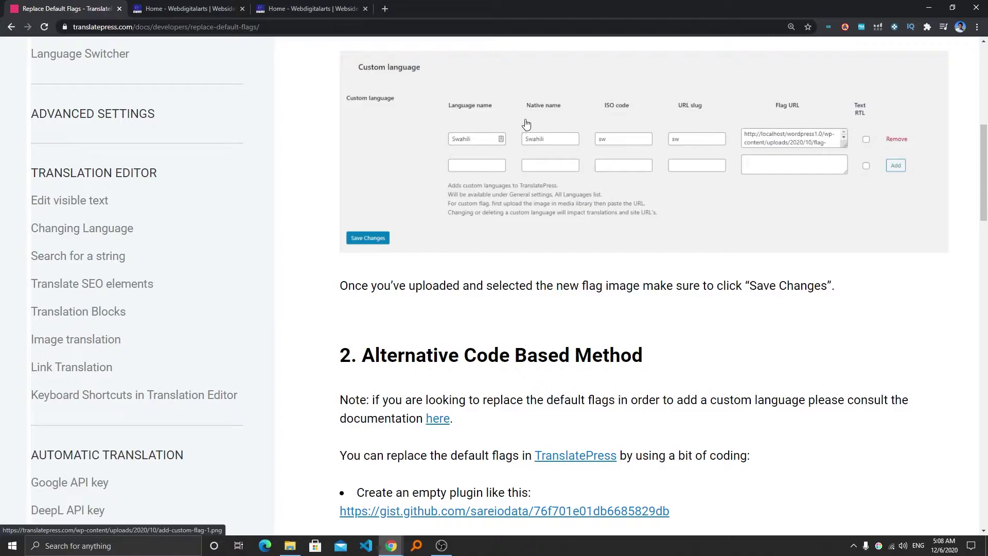
scroll(550, 127, down, 2)
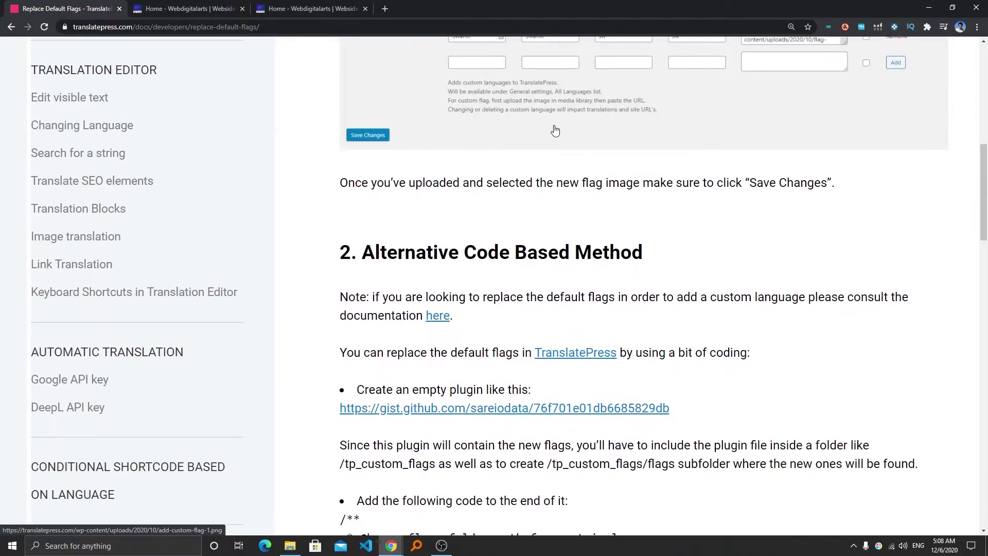
scroll(556, 129, up, 7)
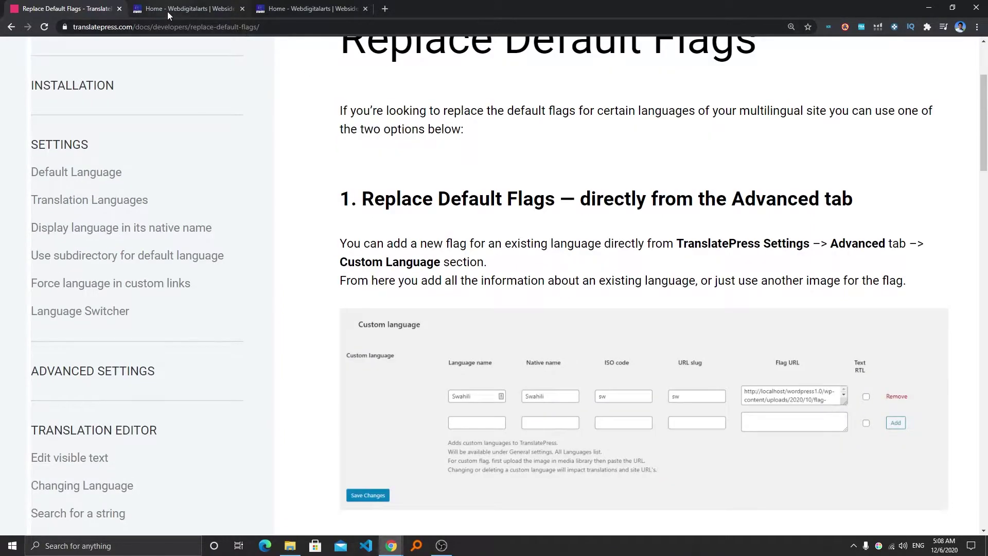
- Recheck the docs page, then switch back to the WebDigitalArts homepage tab
click(211, 10)
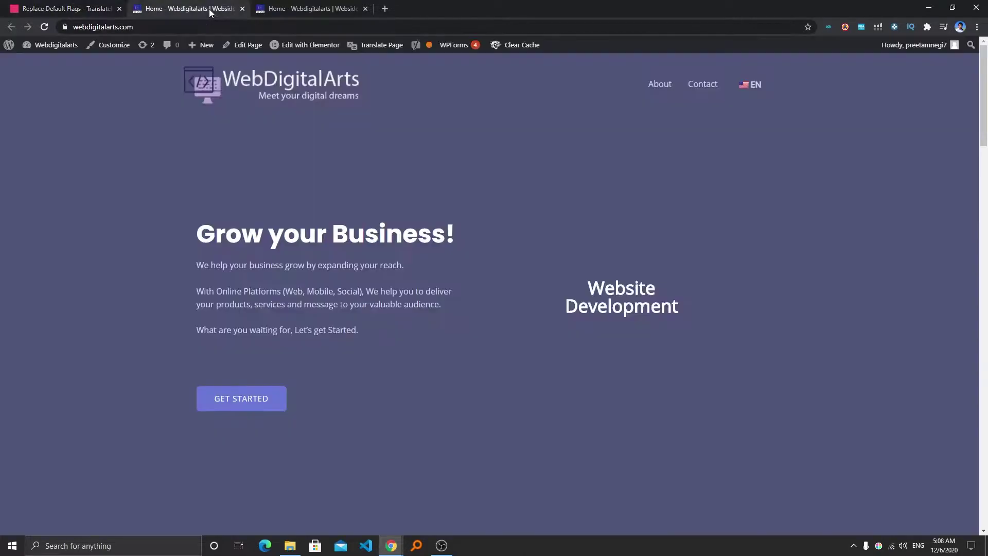
click(99, 9)
scroll(453, 153, up, 2)
scroll(453, 154, up, 1)
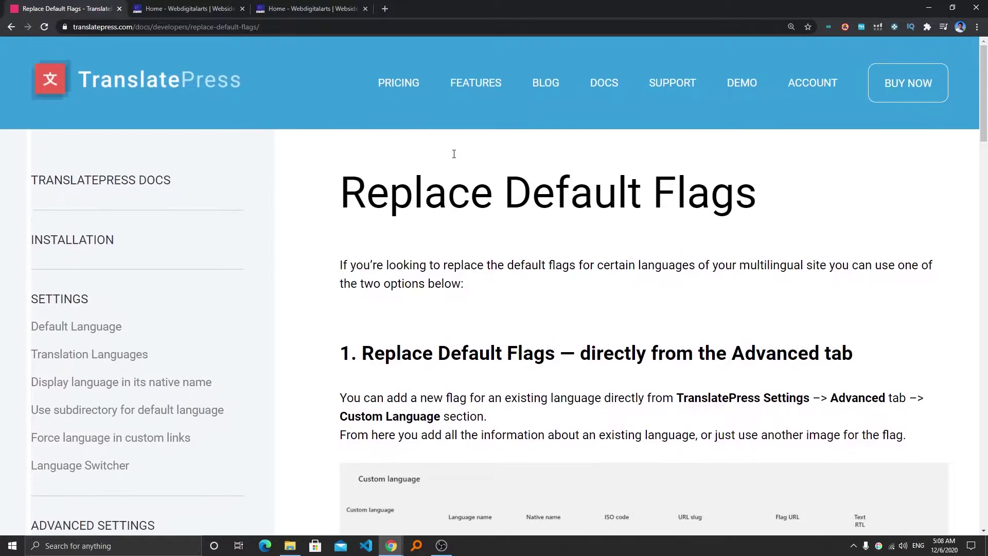
click(174, 7)
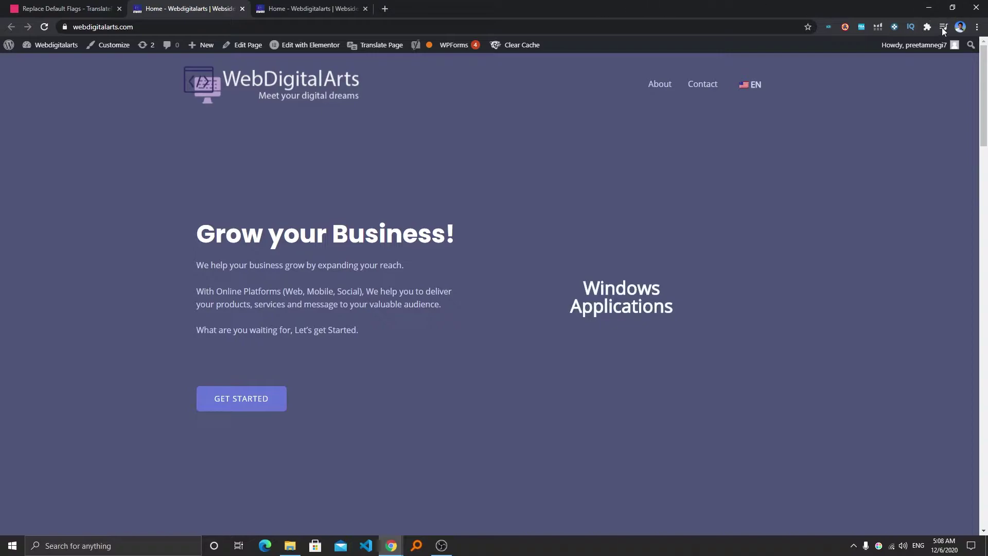
- Open Chrome DevTools and preview the homepage at the 1366x768 device size
right_click(651, 119)
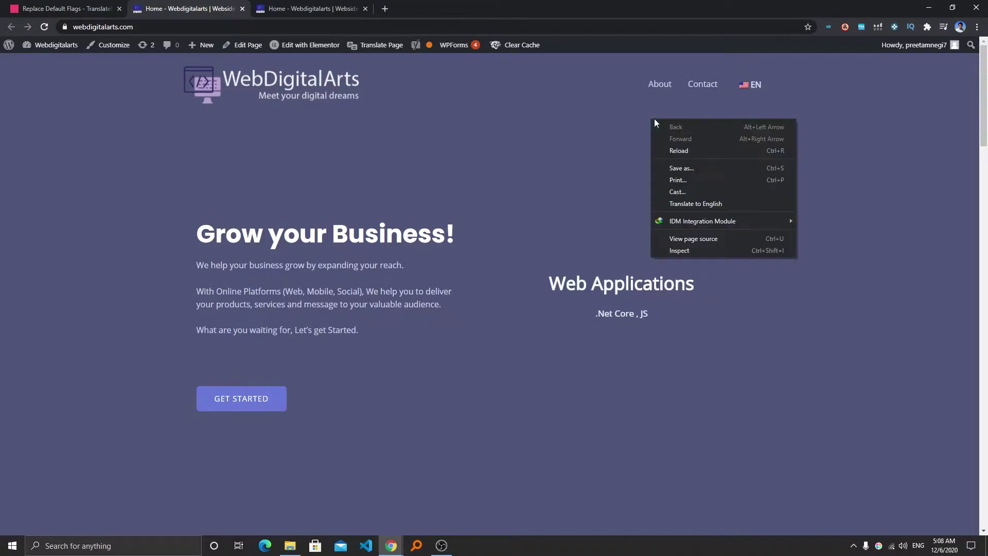
click(690, 251)
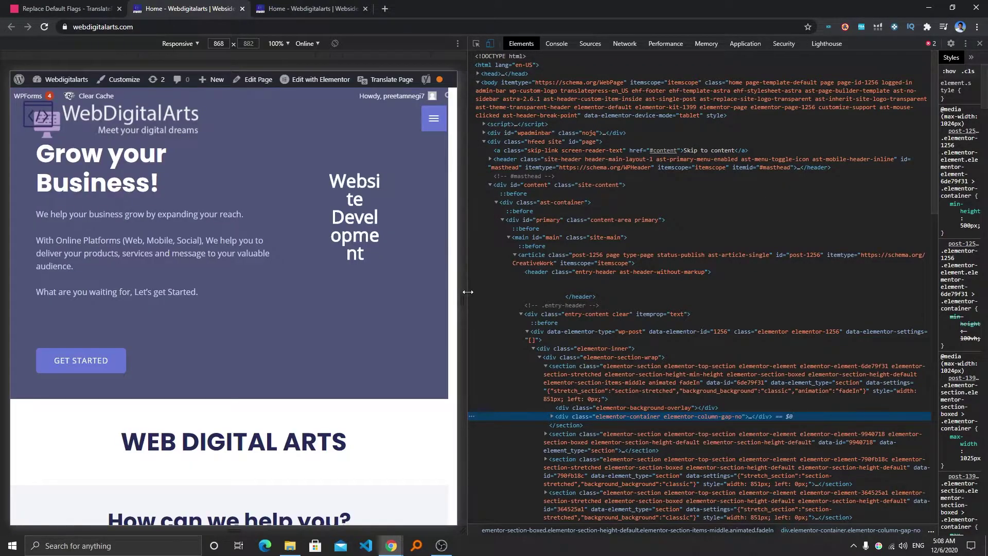
mouse_move(467, 223)
mouse_down()
mouse_move(566, 293)
mouse_move(673, 281)
mouse_up()
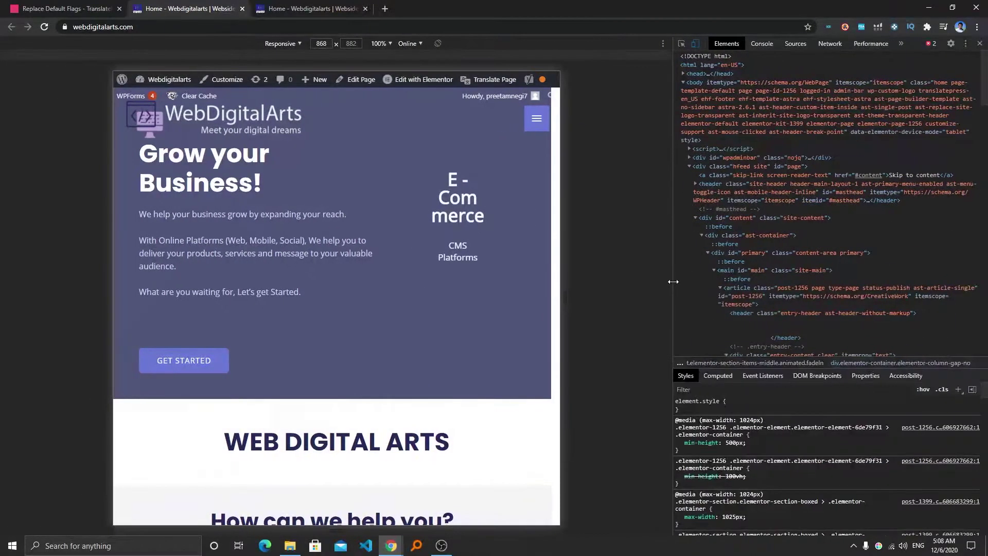
click(298, 43)
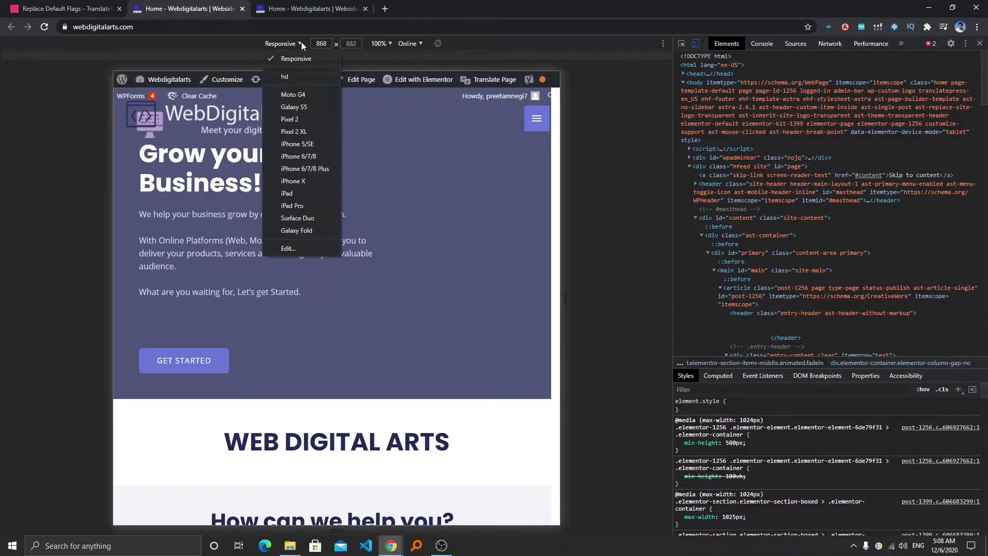
click(282, 70)
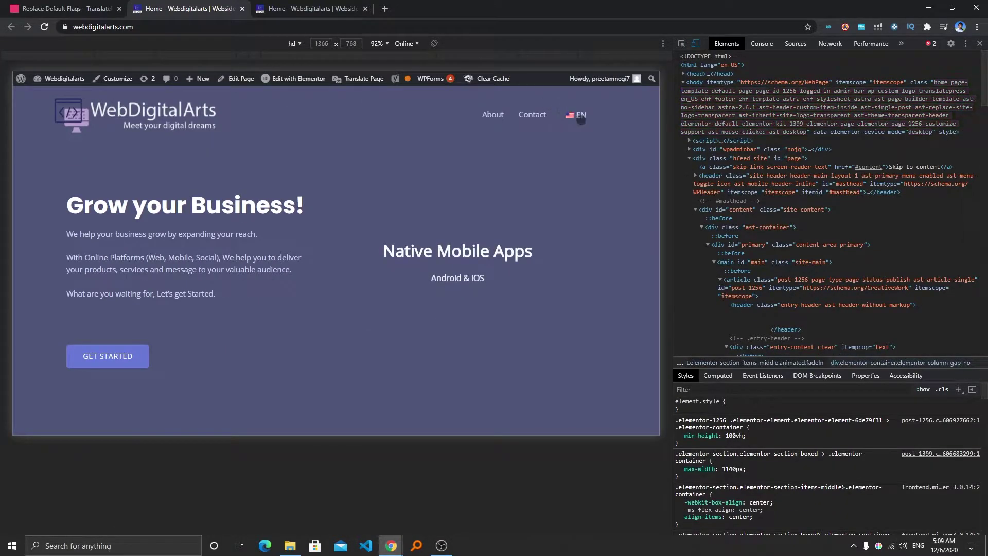
- Inspect the EN flag's img.trp-flag-image element, revealing its en_US.png path in the flags folder
right_click(579, 116)
click(613, 210)
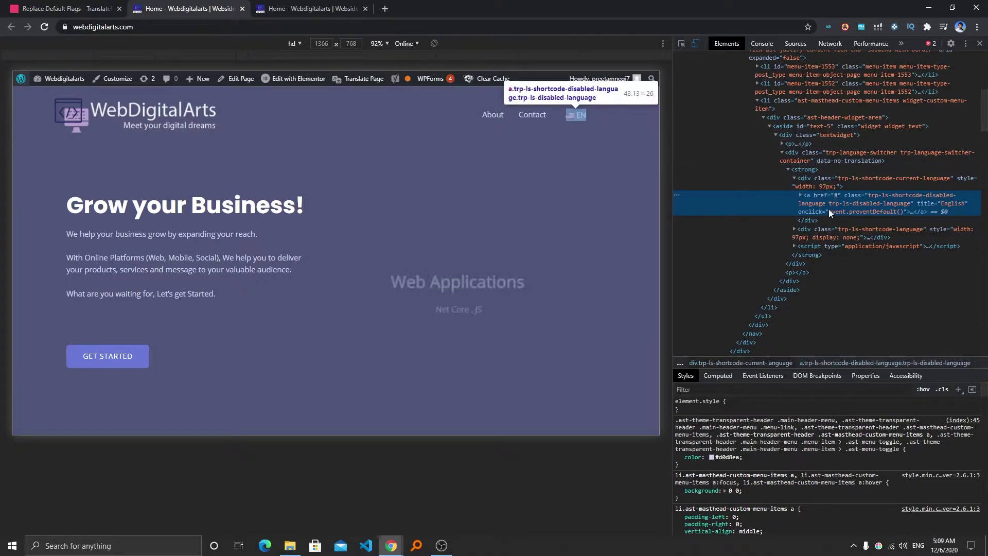
click(800, 195)
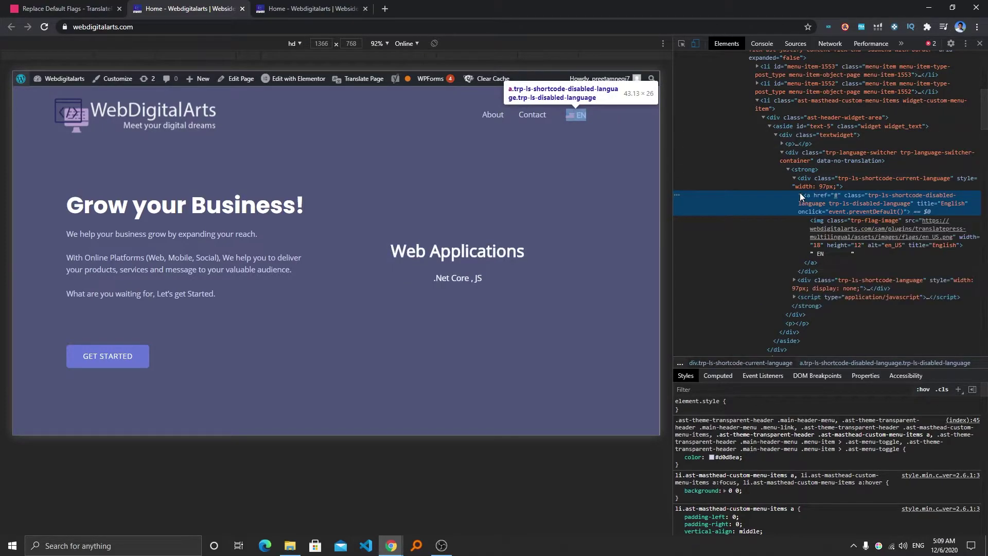
click(893, 230)
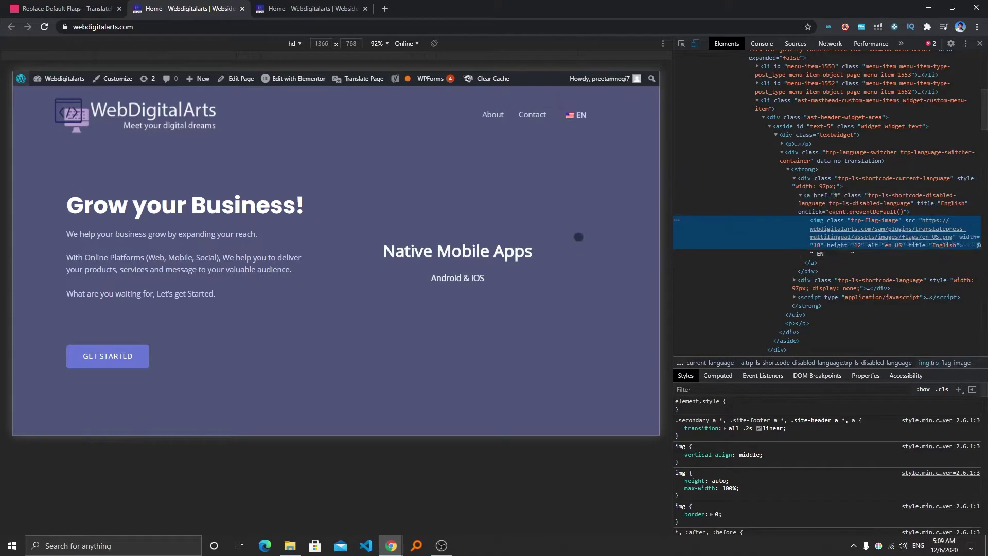
click(289, 545)
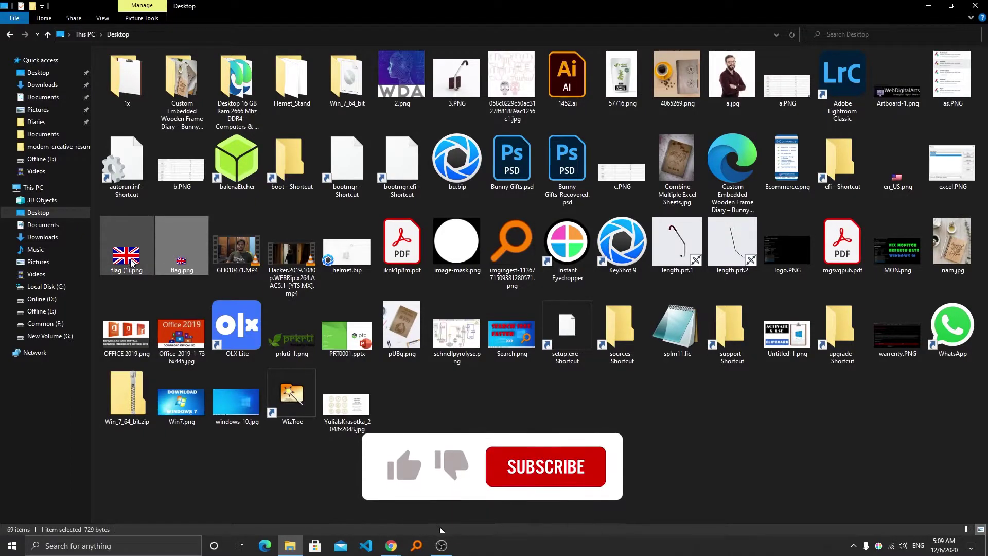
- Rename the desktop's flag.png to en_US, accepting the name conflict
right_click(189, 260)
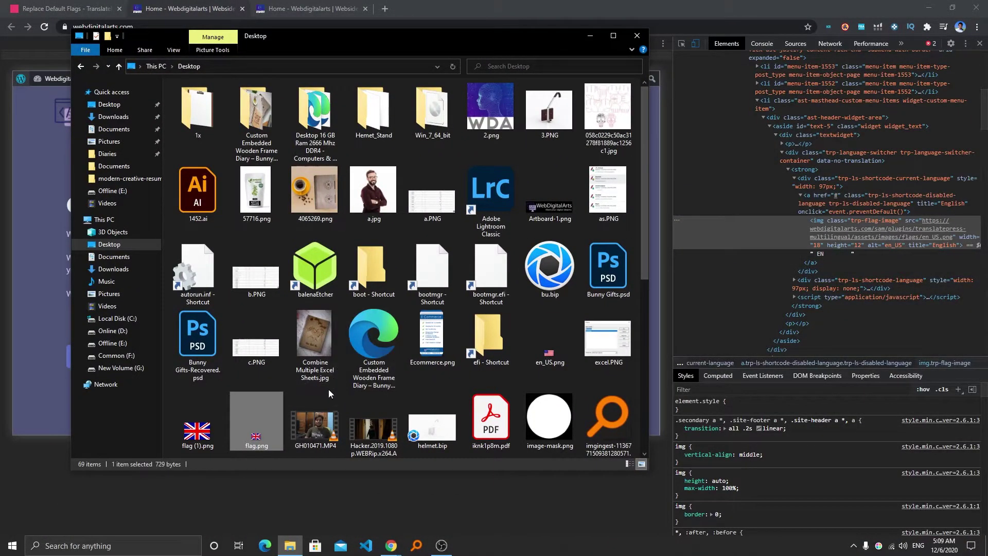
scroll(265, 410, down, 1)
right_click(266, 409)
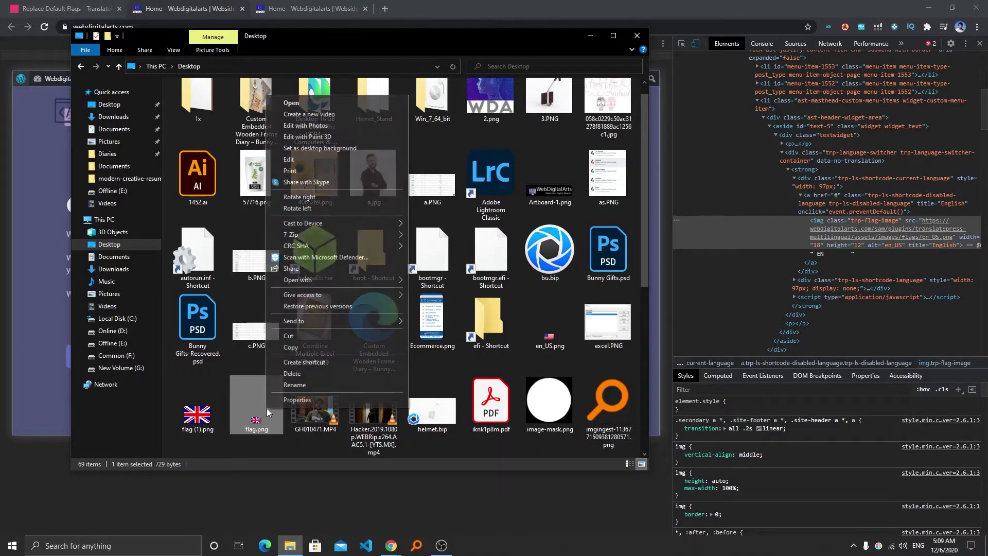
click(303, 384)
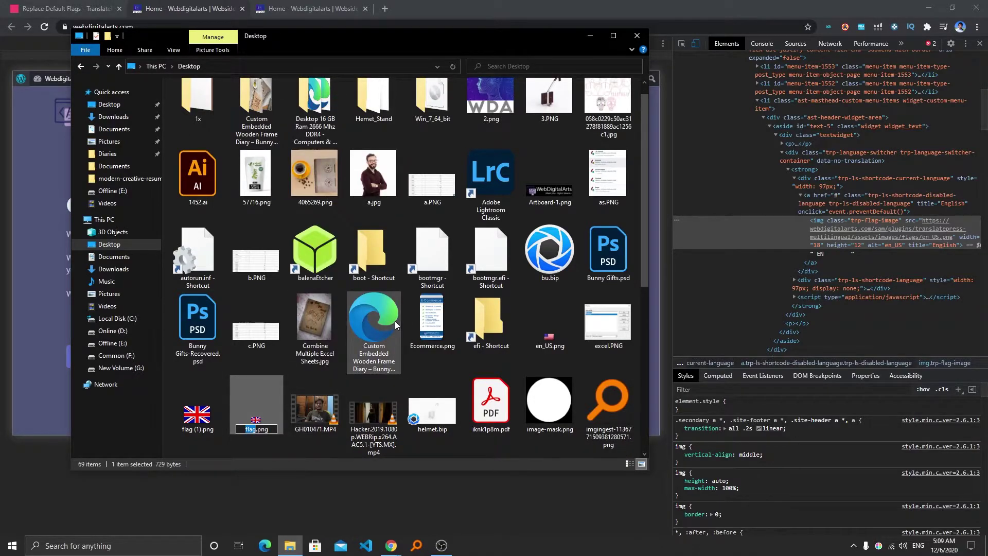
text(en_)
text(US)
key(Return)
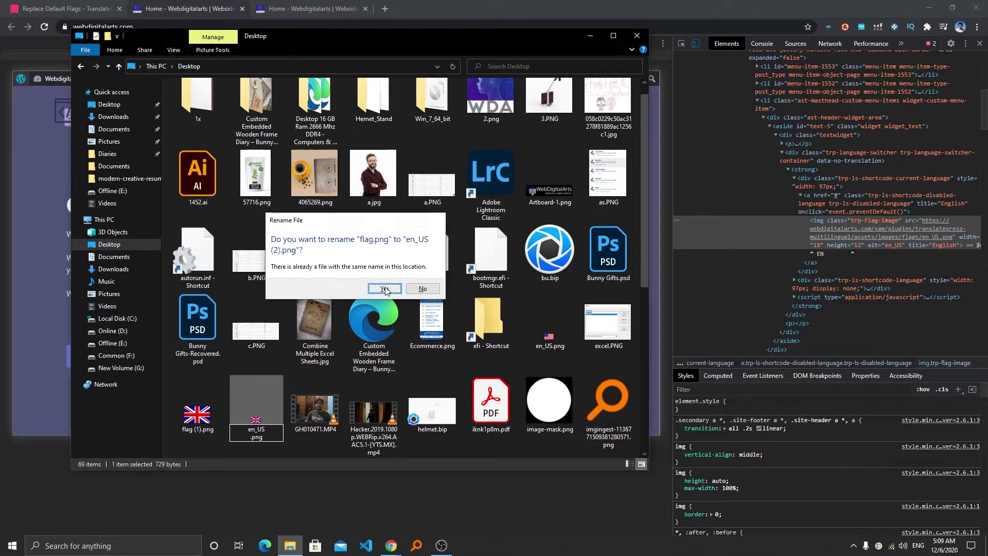
click(385, 289)
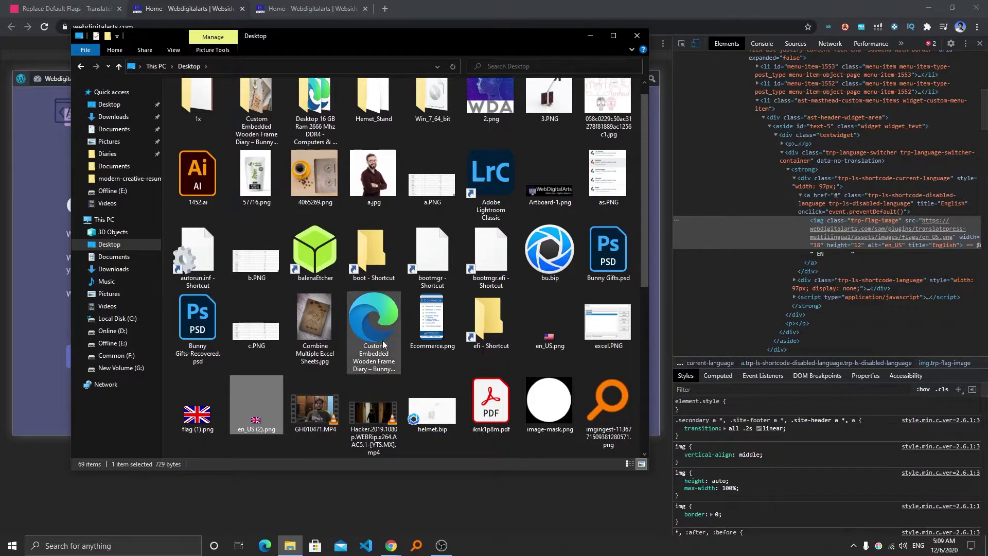
- Delete the old US-flag en_US.png from the desktop
scroll(397, 331, down, 4)
scroll(399, 330, up, 3)
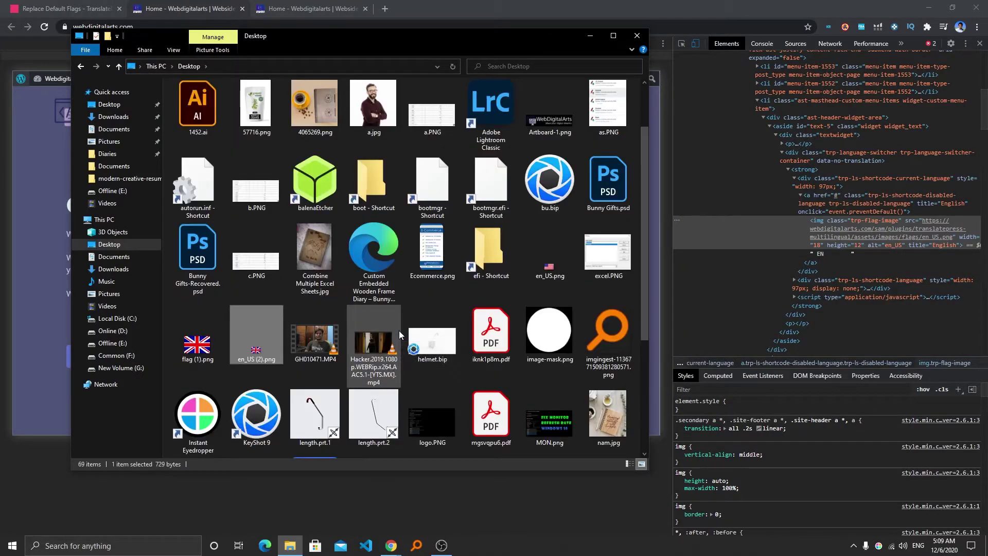
click(544, 257)
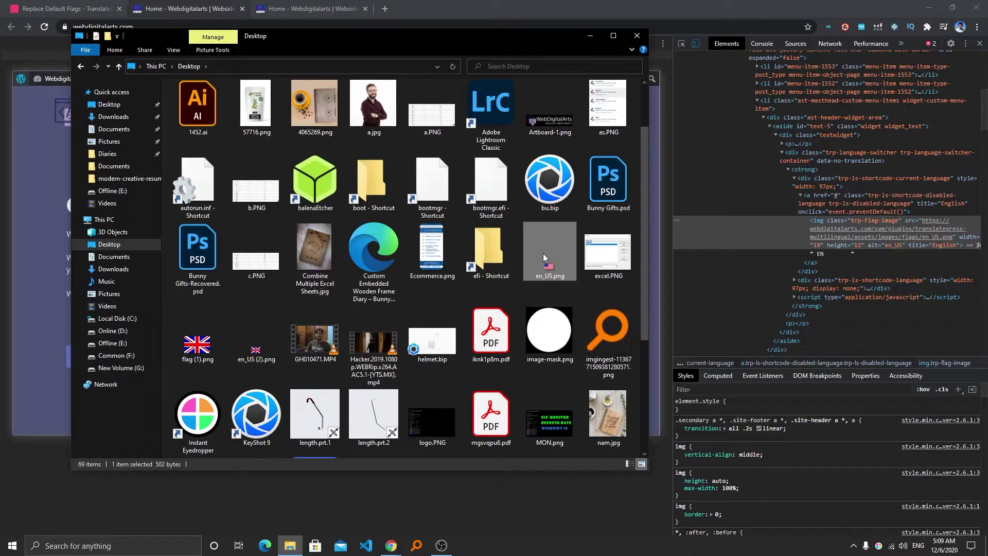
key(Delete)
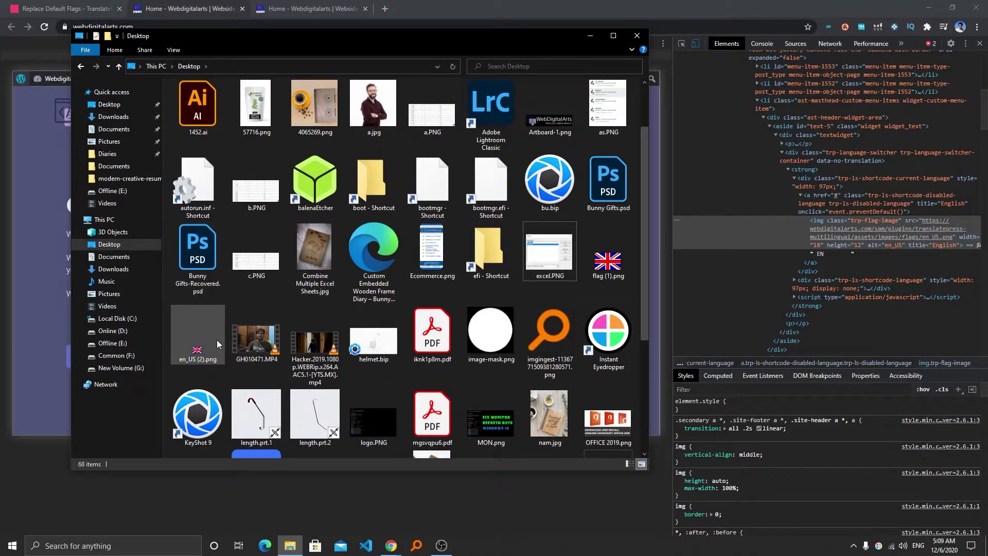
- Rename en_US (2).png to en_US.png by dropping the (2) suffix
right_click(217, 340)
click(206, 342)
right_click(201, 344)
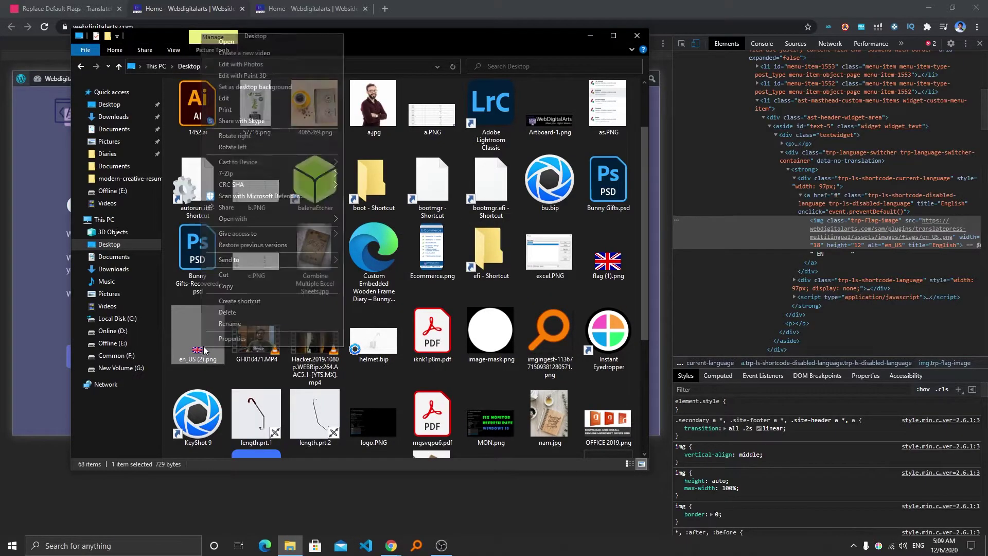
click(254, 324)
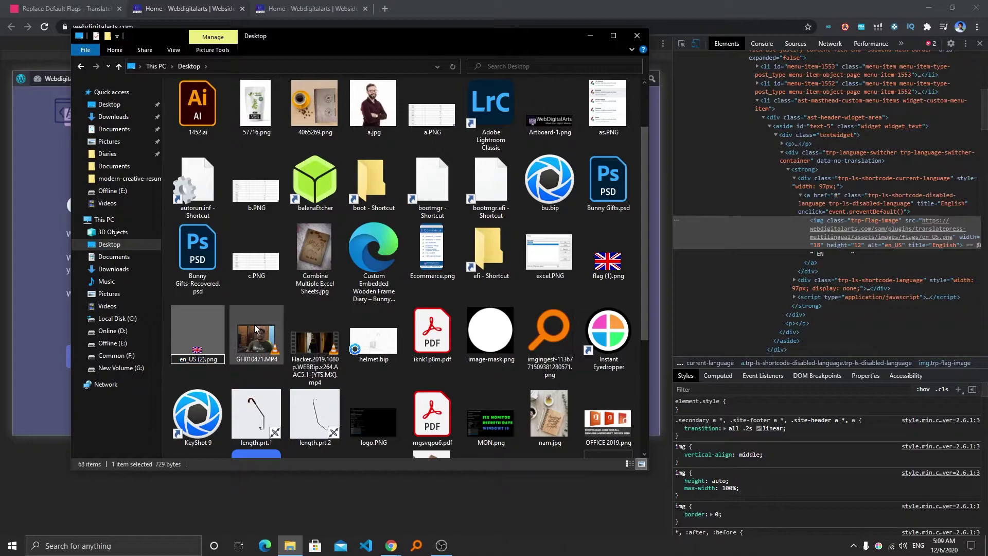
key(BackSpace)
key(BackSpace)
key(BackSpace)
key(BackSpace)
key(Return)
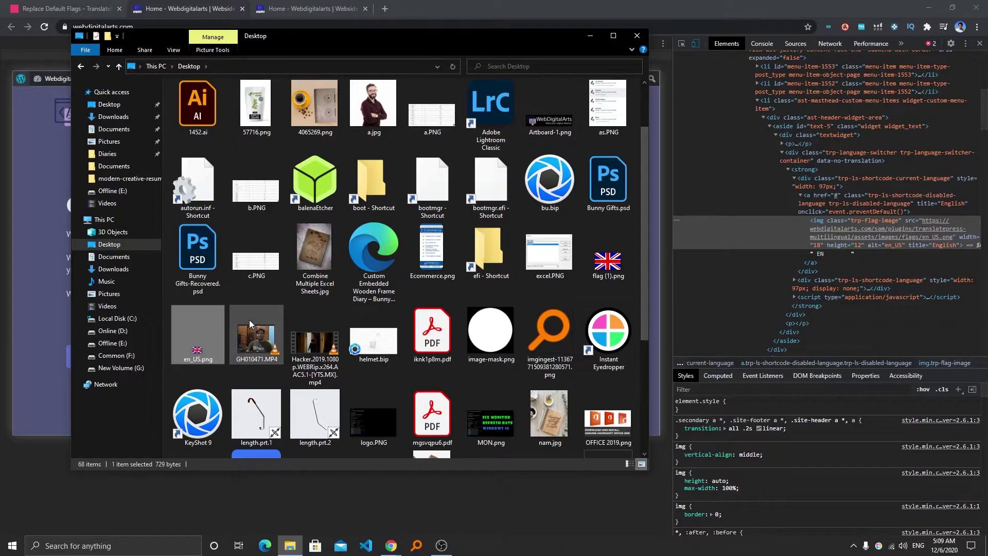
- Minimize File Explorer, close DevTools, and go to the WordPress dashboard
click(591, 37)
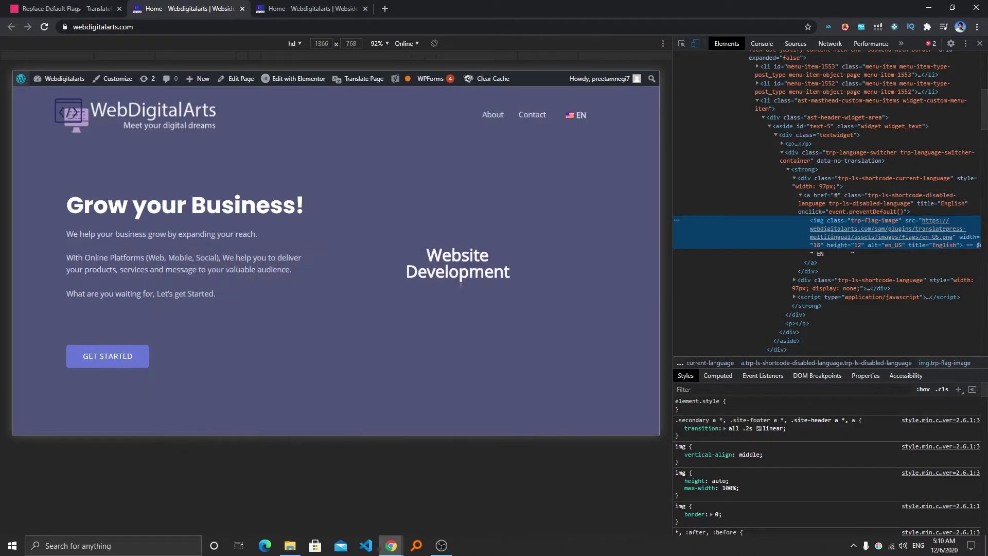
click(979, 43)
click(54, 45)
mouse_move(45, 442)
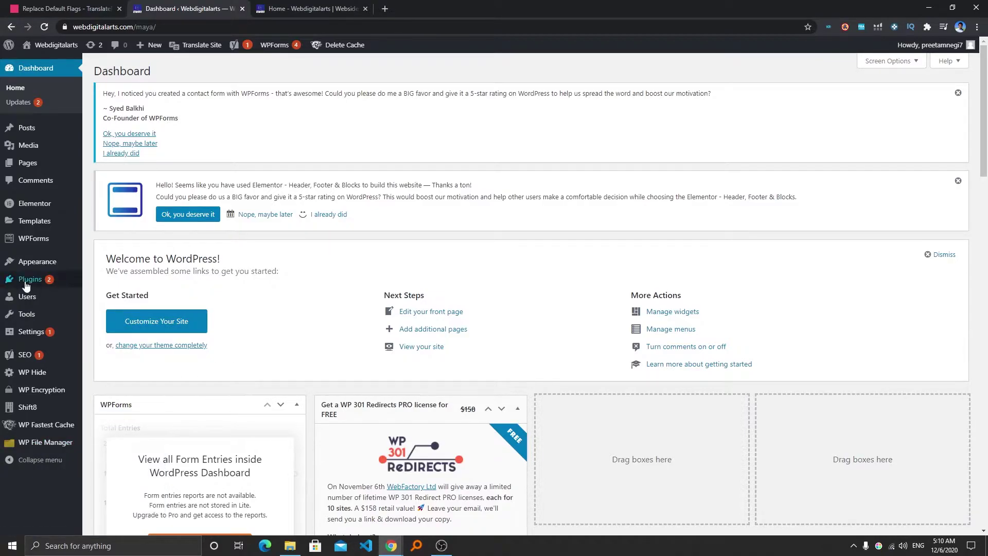
- Search Add Plugins in a new tab for 'file manager', finding File Manager already active
mouse_move(30, 279)
right_click(101, 295)
click(120, 303)
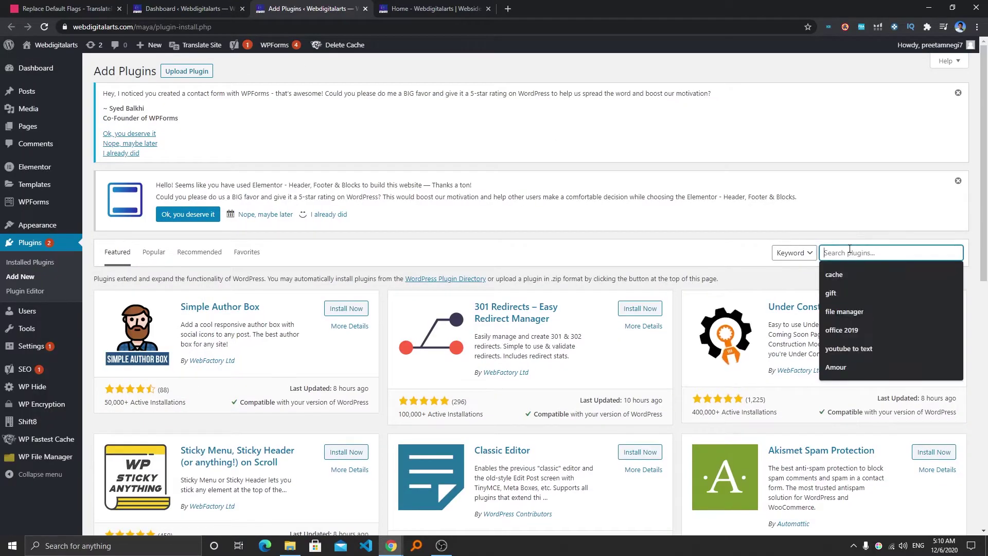
text(FIL)
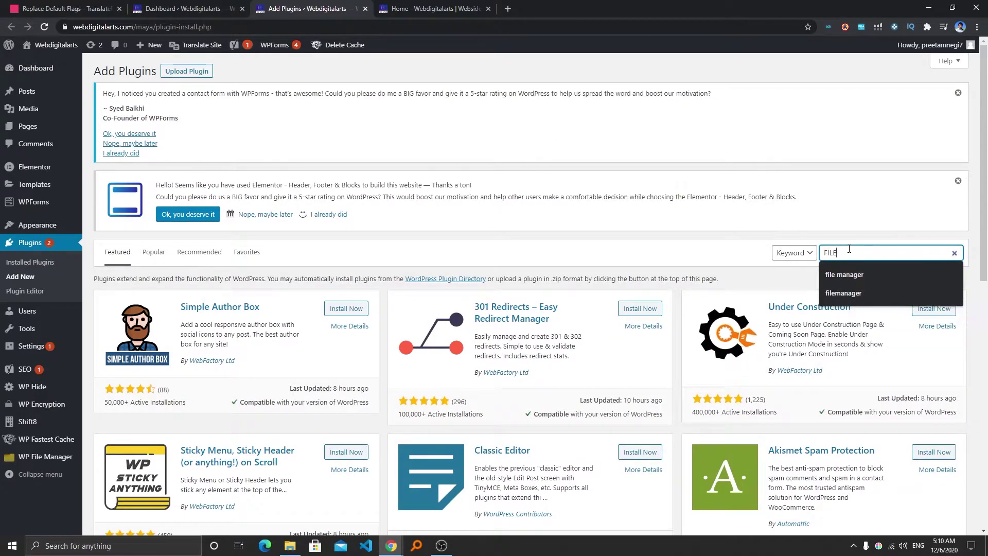
text(E)
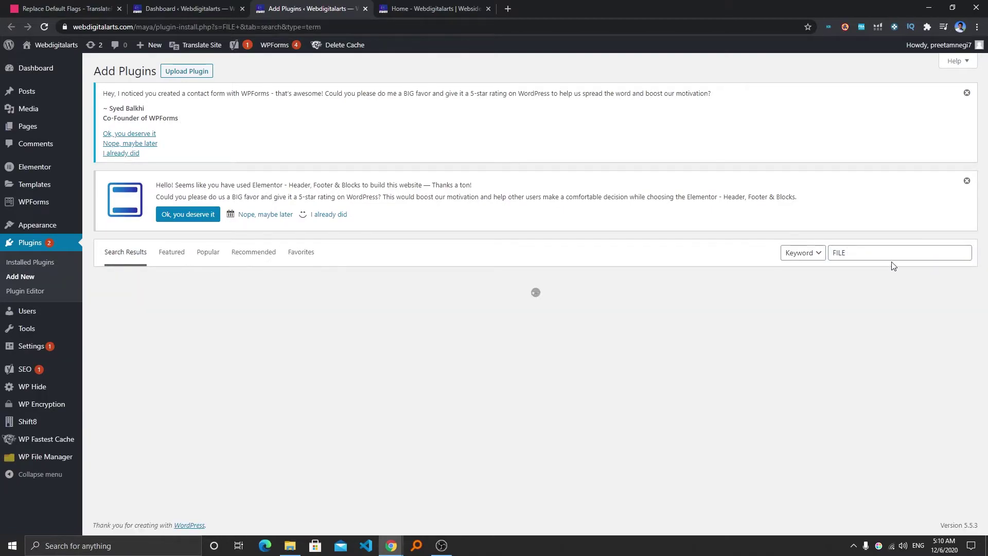
click(886, 252)
click(881, 269)
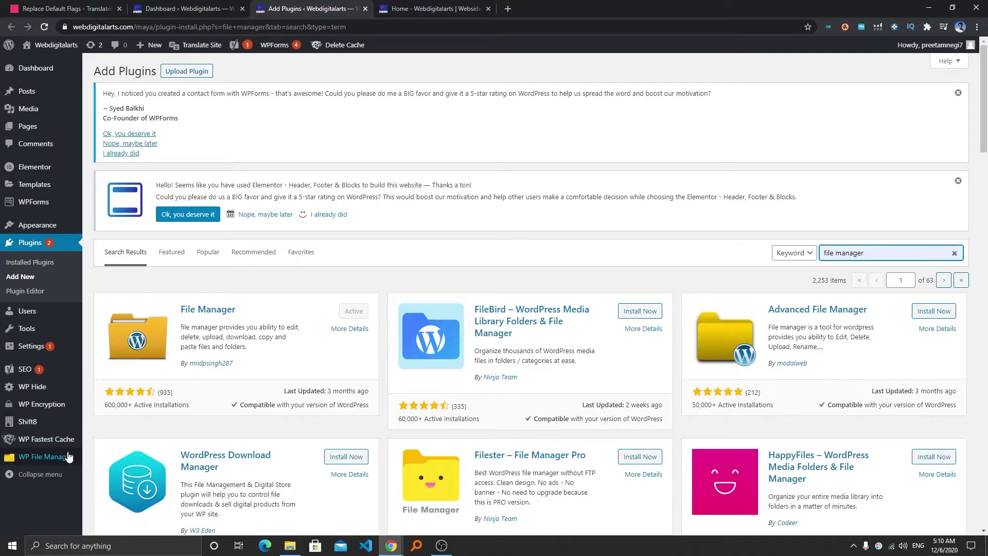
- Open WP File Manager, then re-inspect the homepage EN flag's en_US.png source in DevTools
click(45, 457)
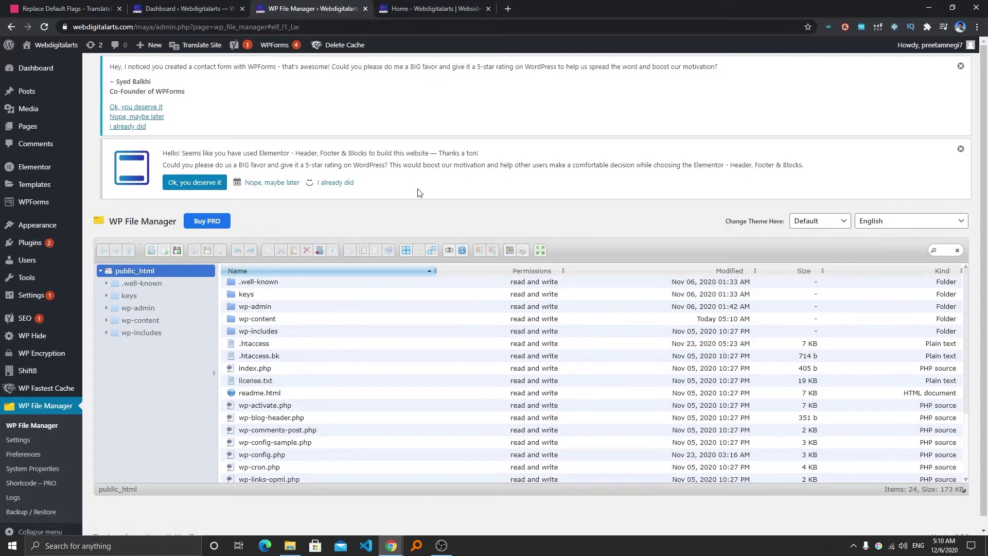
click(414, 10)
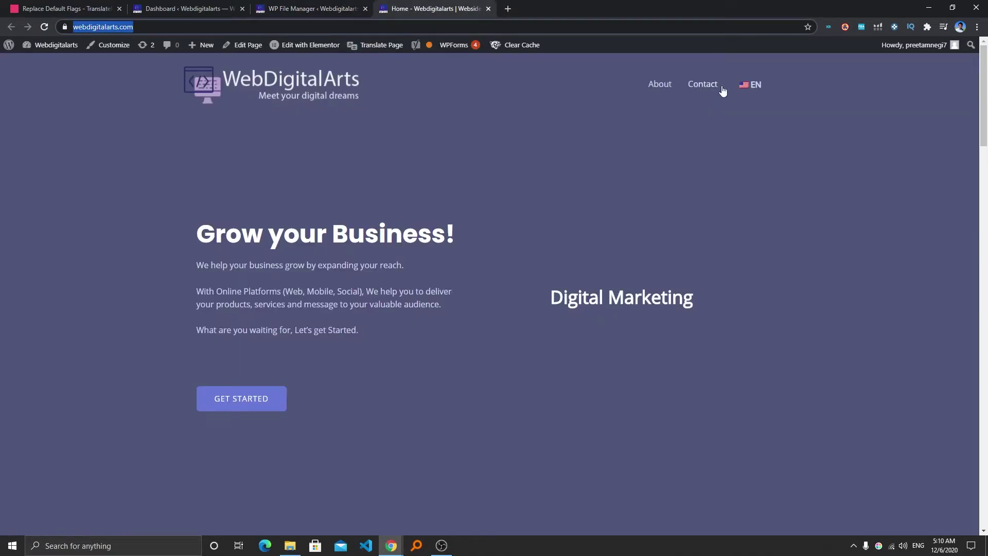
right_click(747, 84)
click(772, 245)
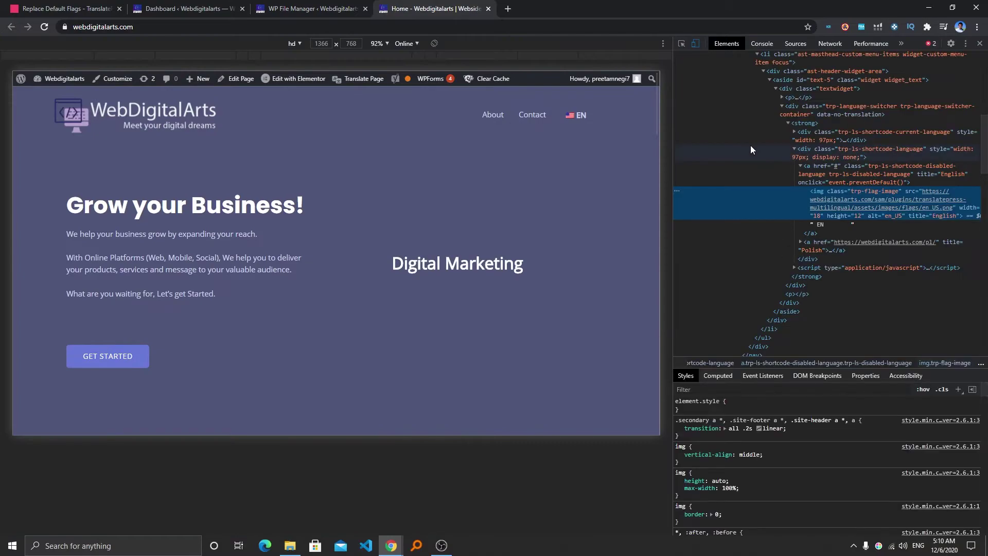
mouse_move(887, 200)
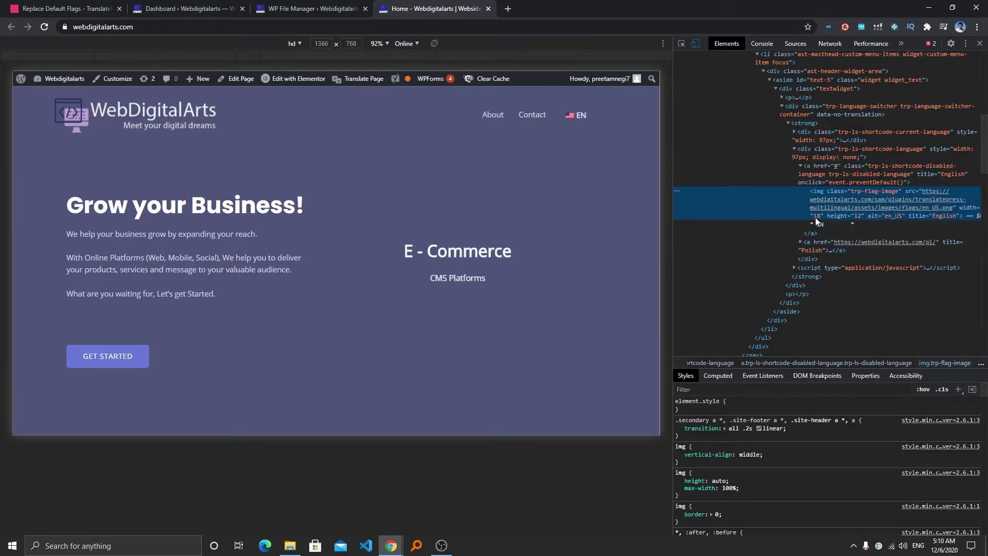
- Browse WP File Manager to wp-content/plugins/translatepress-multilingual/assets/images/flags
click(317, 6)
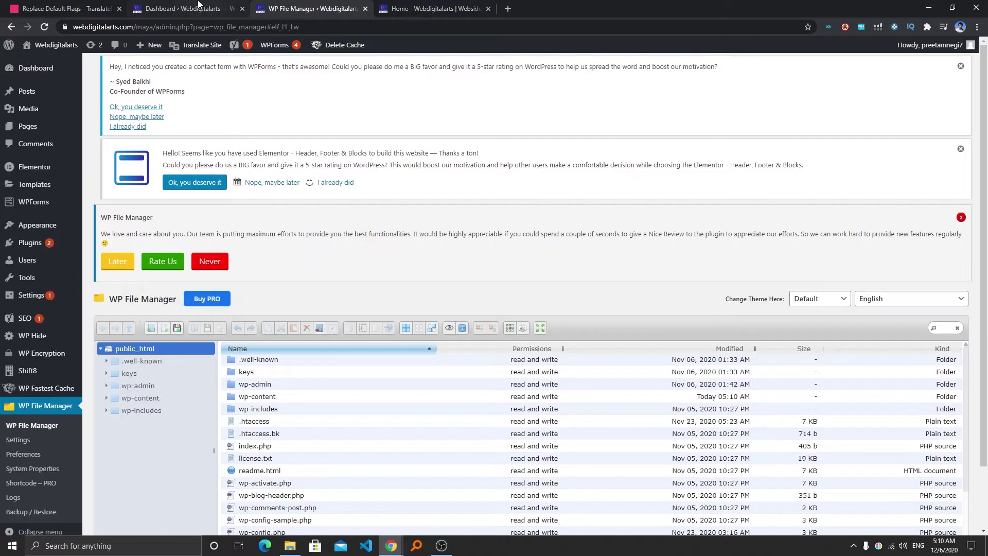
scroll(397, 316, down, 2)
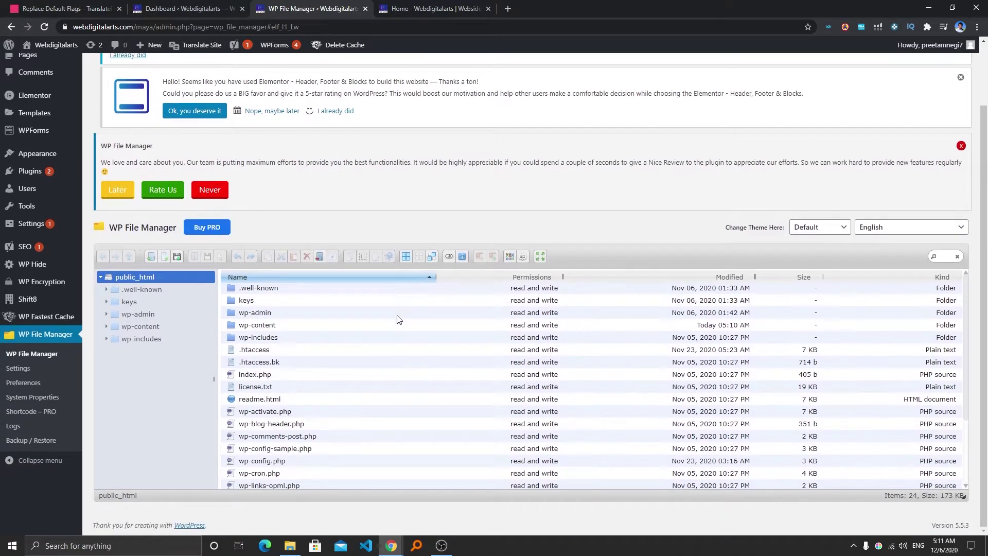
click(164, 329)
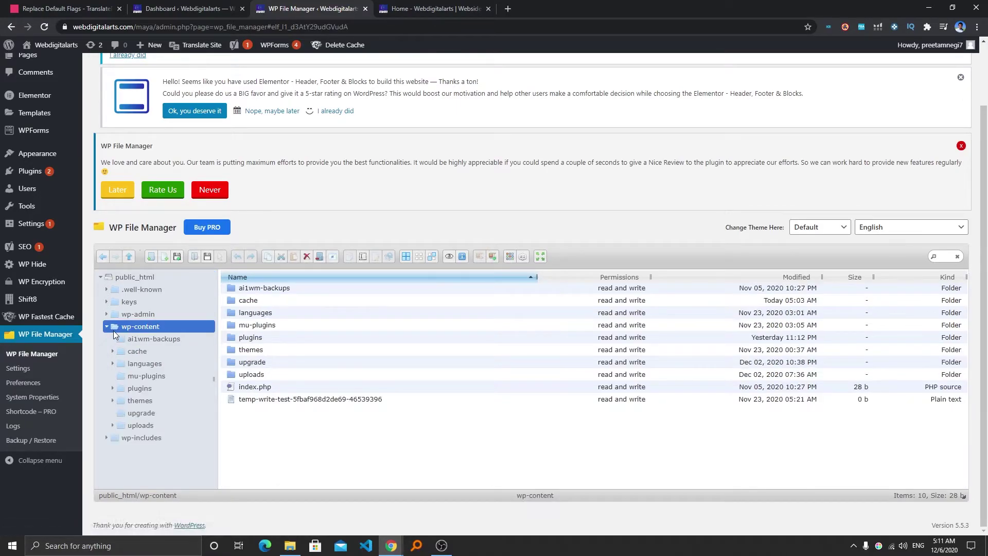
double_click(251, 338)
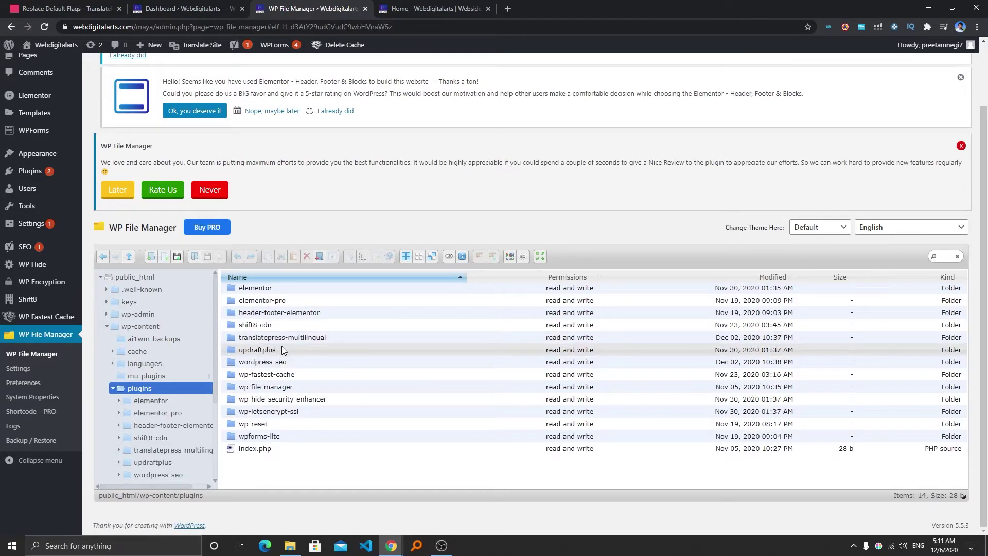
double_click(249, 338)
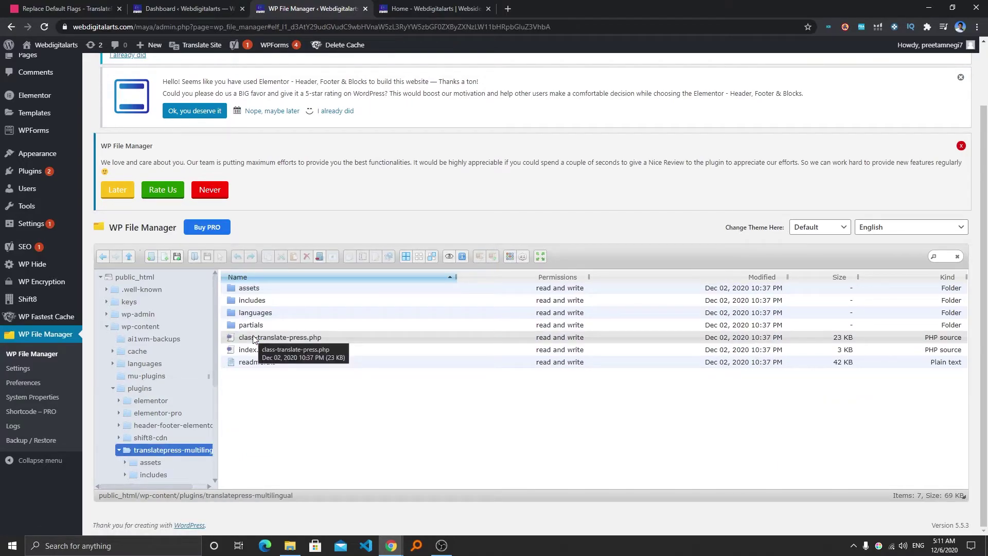
click(474, 6)
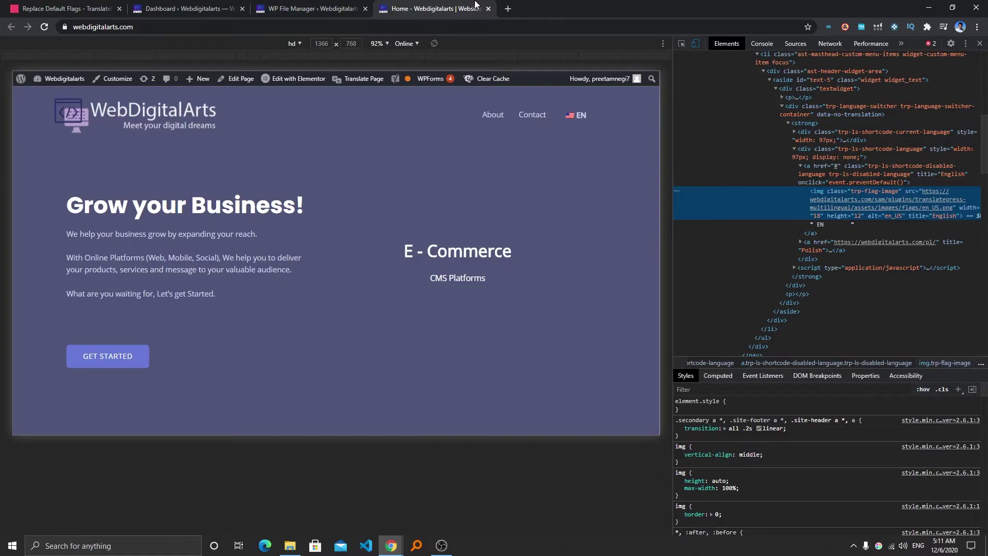
mouse_move(880, 207)
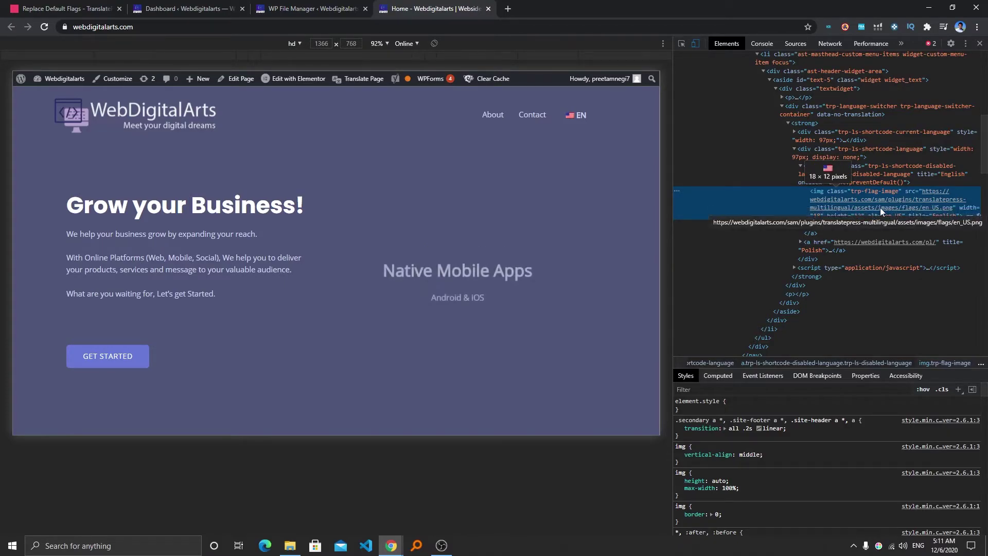
click(263, 5)
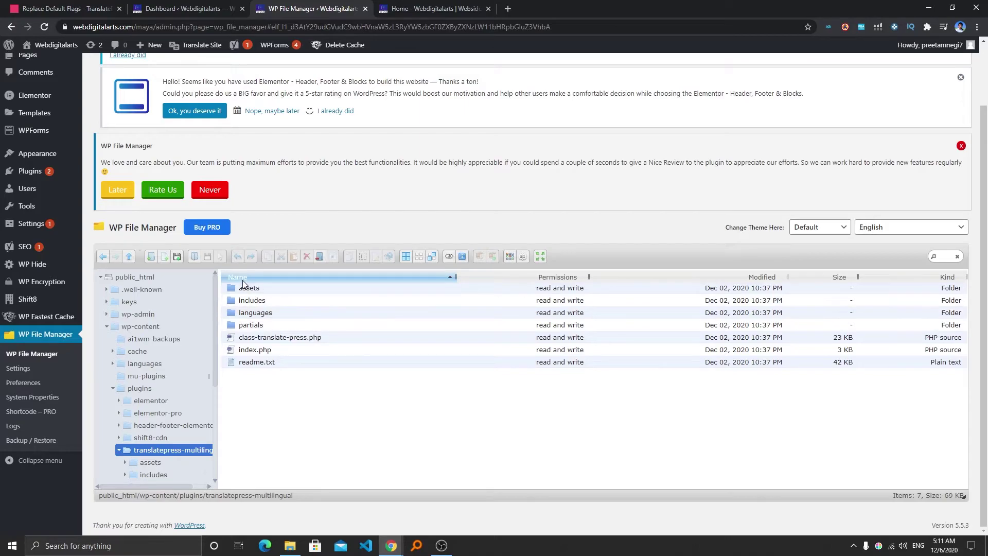
double_click(245, 287)
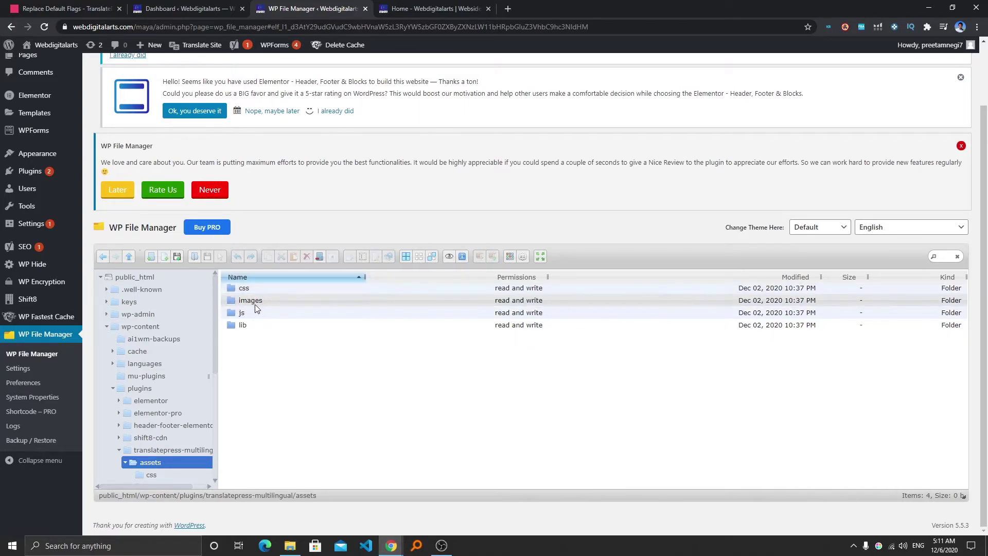
double_click(250, 301)
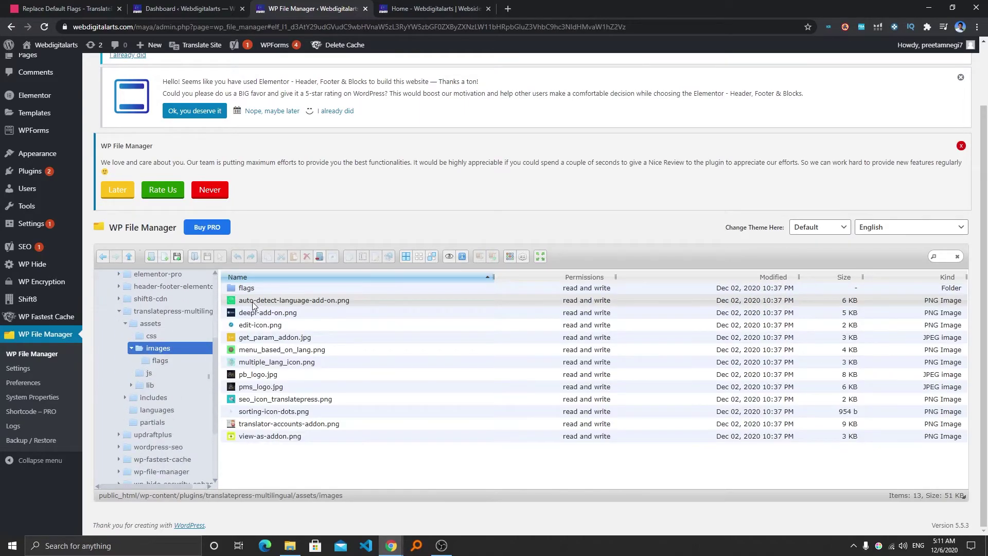
click(246, 291)
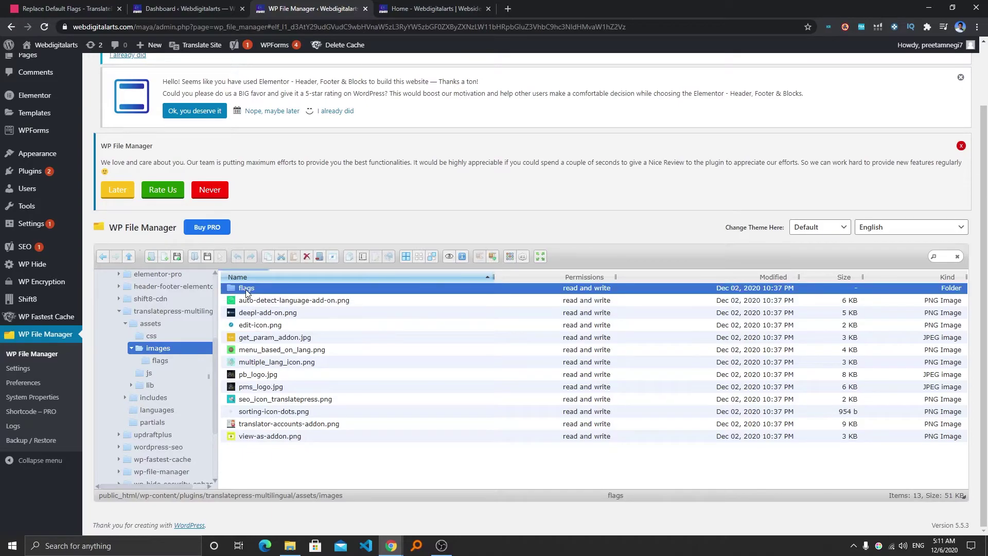
double_click(247, 291)
- Locate en_US.png in the flags folder and permanently remove it, leaving 118 images
scroll(328, 337, down, 3)
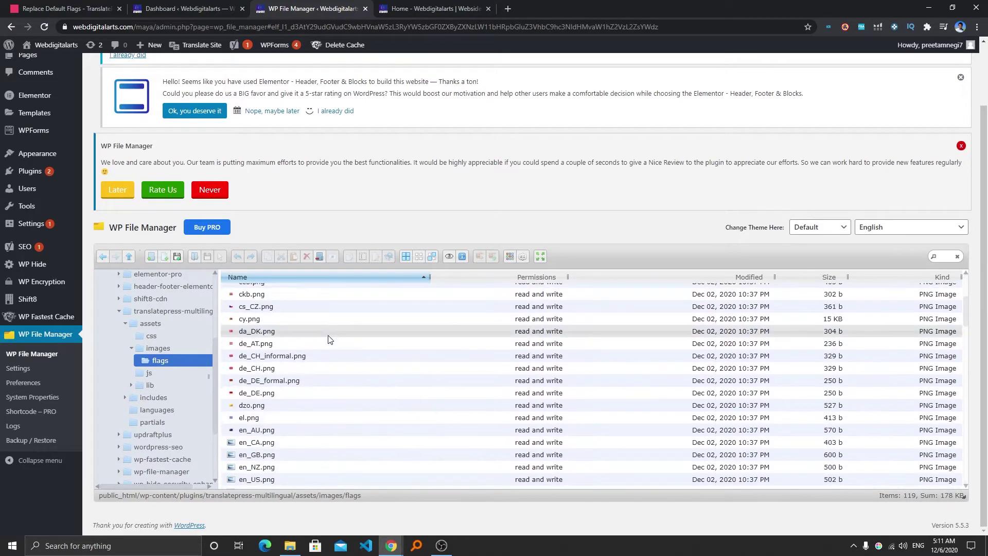
scroll(329, 338, down, 1)
scroll(329, 337, down, 2)
scroll(329, 337, down, 2)
scroll(332, 337, down, 2)
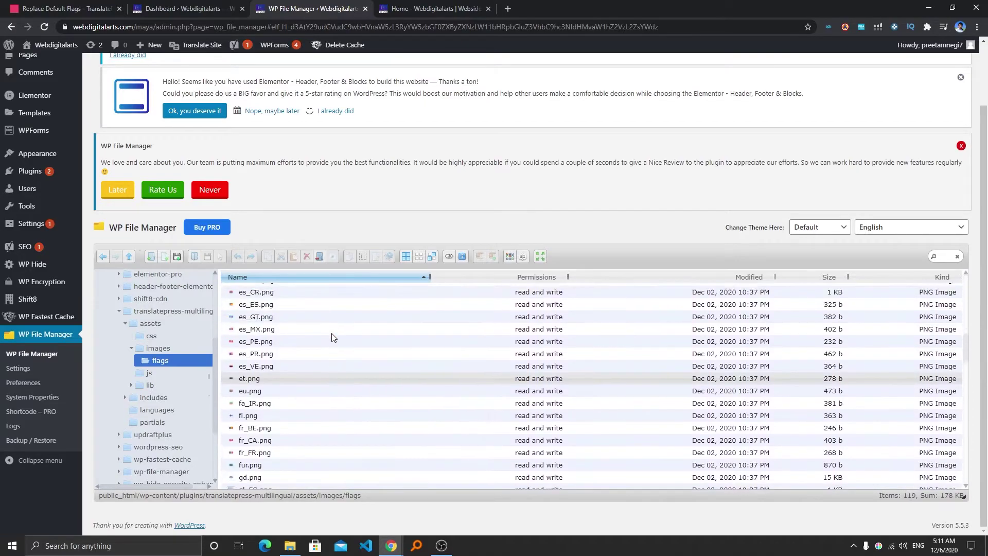
scroll(333, 335, up, 1)
scroll(331, 333, up, 2)
scroll(310, 362, up, 1)
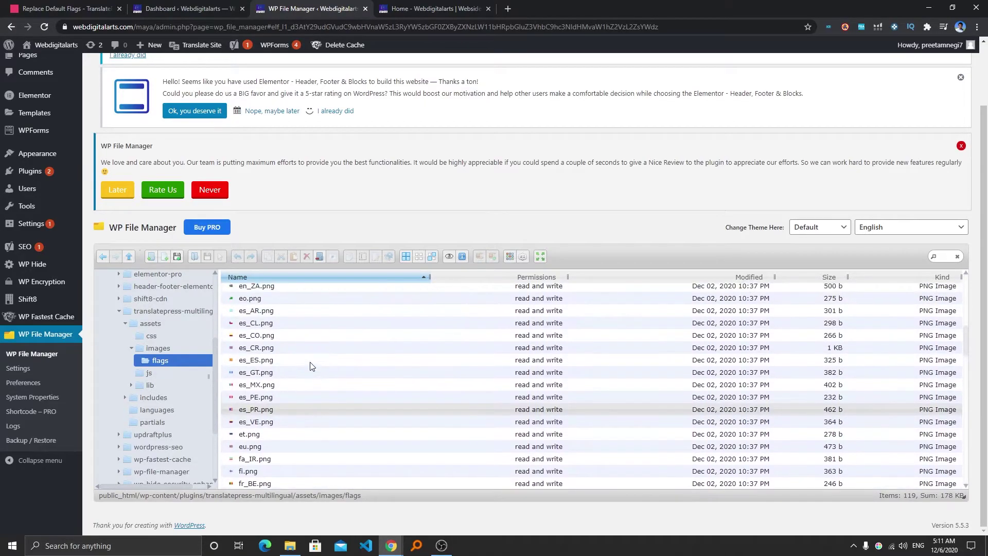
scroll(310, 362, up, 3)
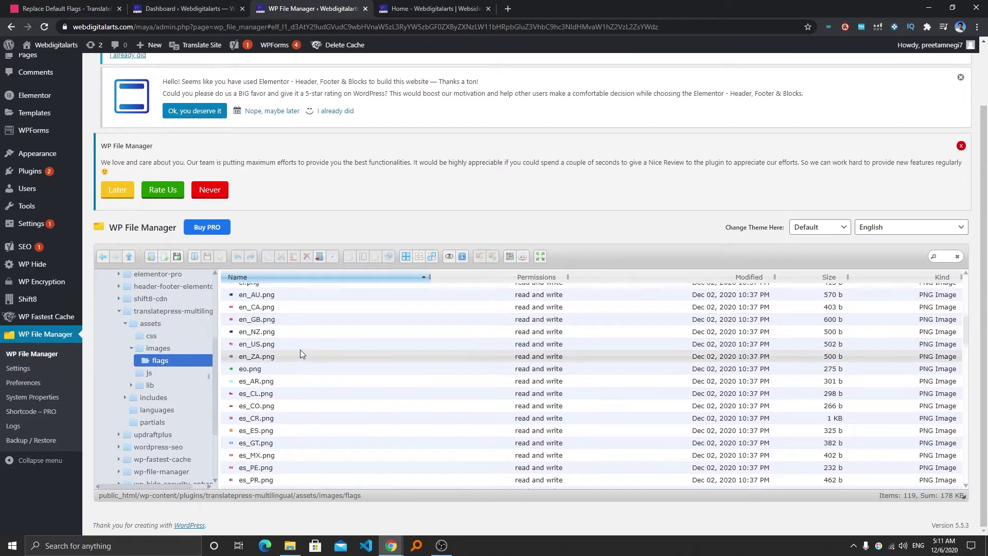
scroll(300, 349, up, 2)
click(268, 395)
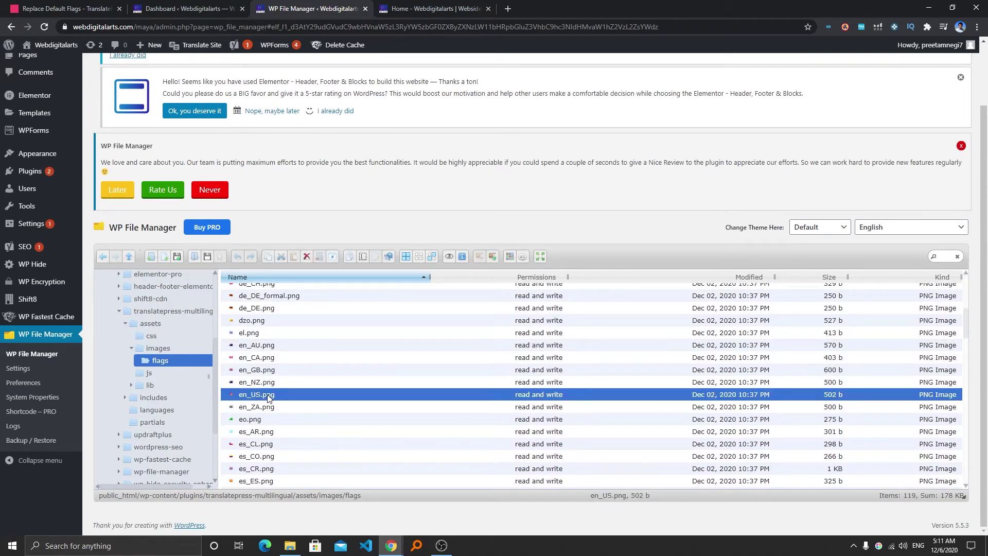
click(306, 257)
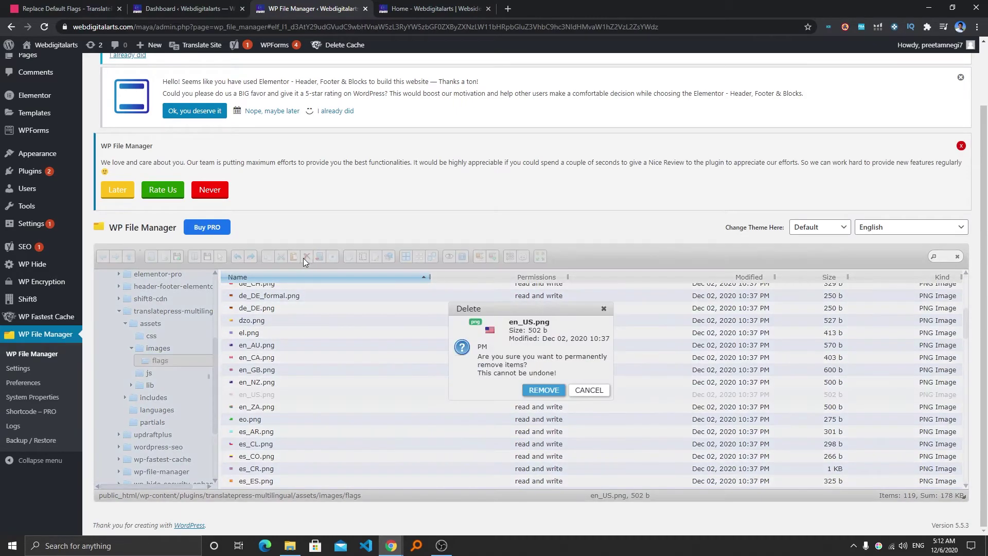
click(546, 389)
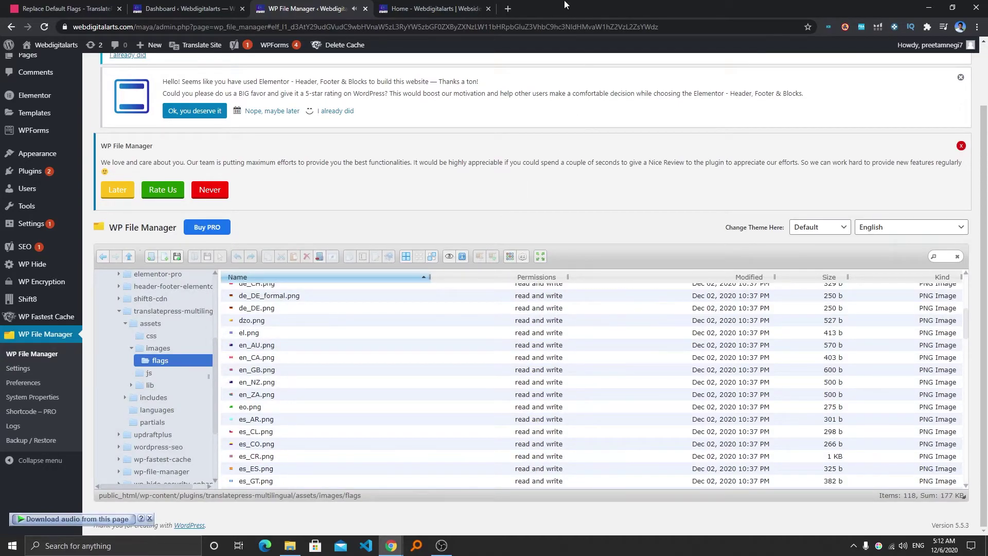
- Drag the desktop's UK-flag en_US.png into WP File Manager's flags folder to upload it
mouse_move(562, 7)
mouse_down()
mouse_move(806, 95)
mouse_move(837, 86)
mouse_up()
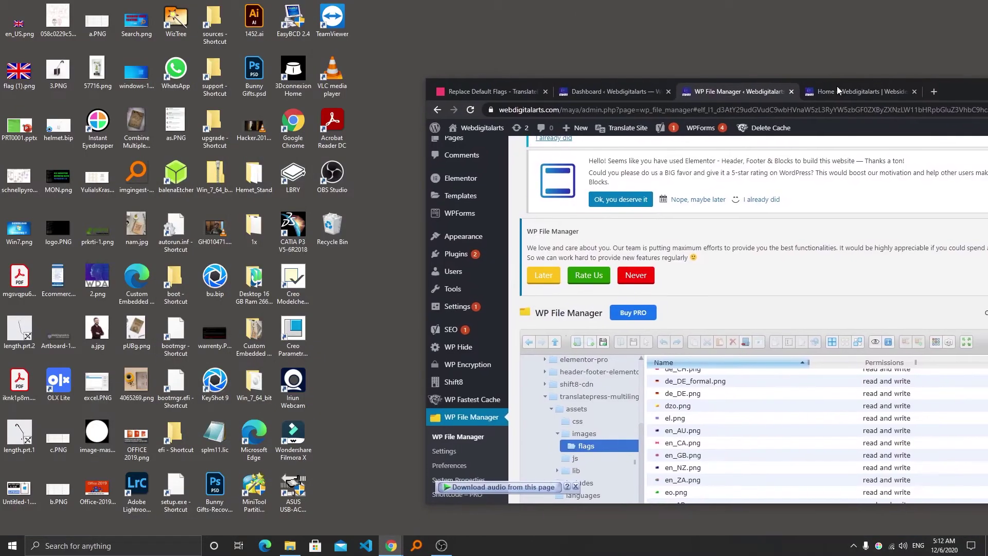
double_click(836, 86)
key(alt+Tab)
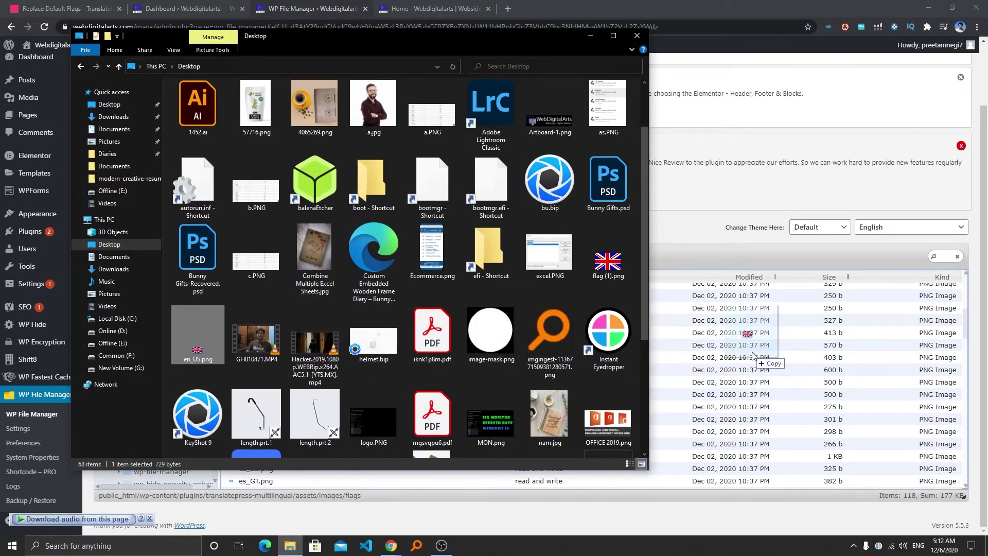
drag(208, 337, 808, 356)
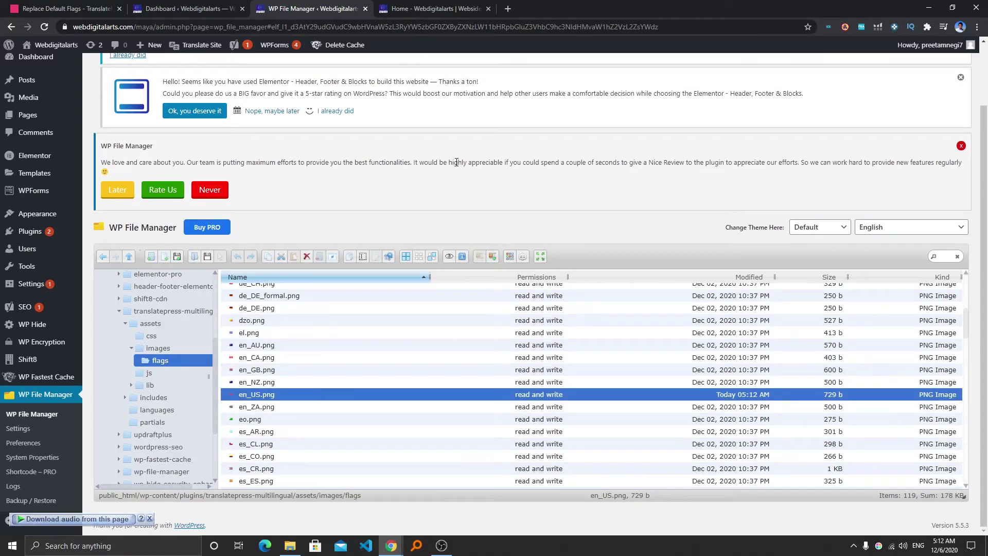
- Open the WebDigitalArts homepage in a new tab and bring up its Clear Cache options
mouse_move(51, 45)
right_click(32, 62)
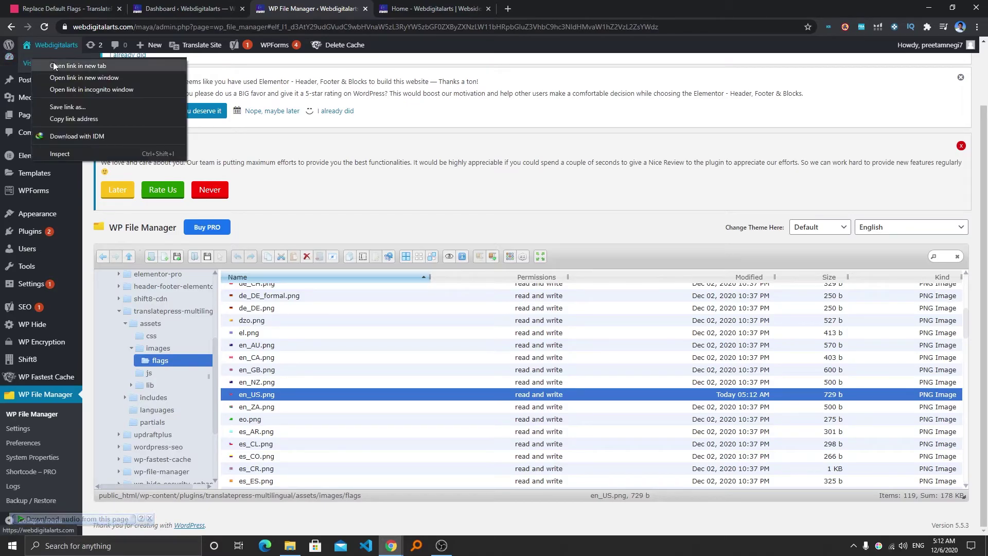
click(72, 68)
click(427, 8)
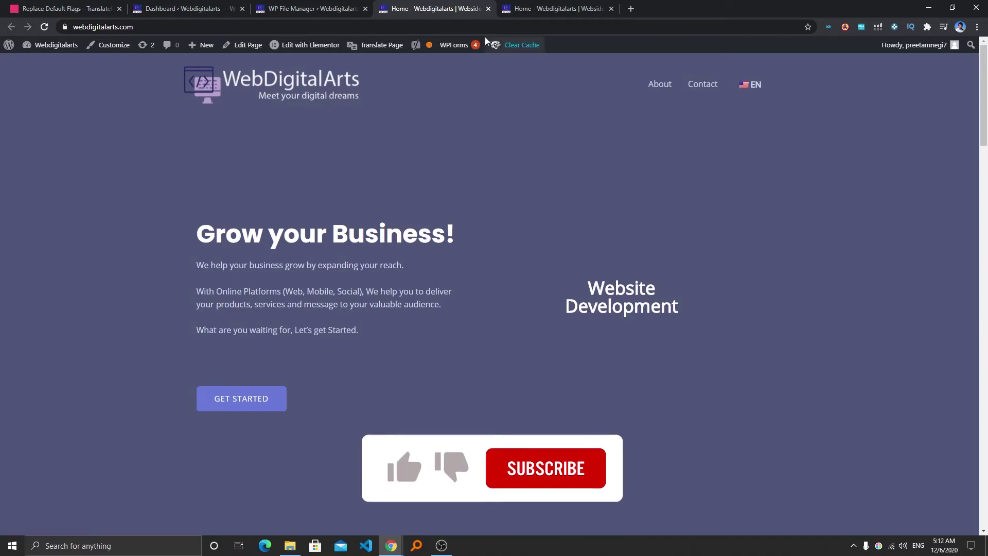
click(517, 67)
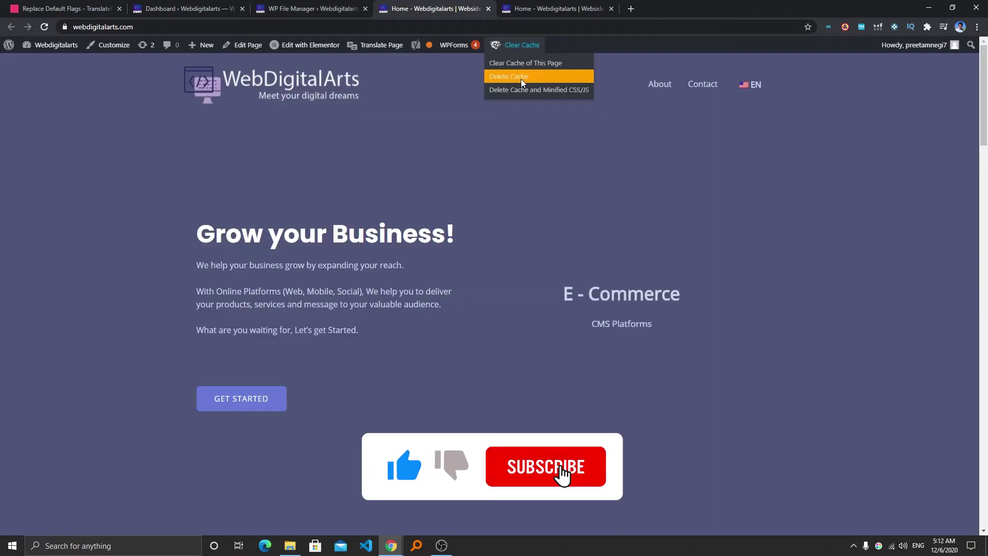